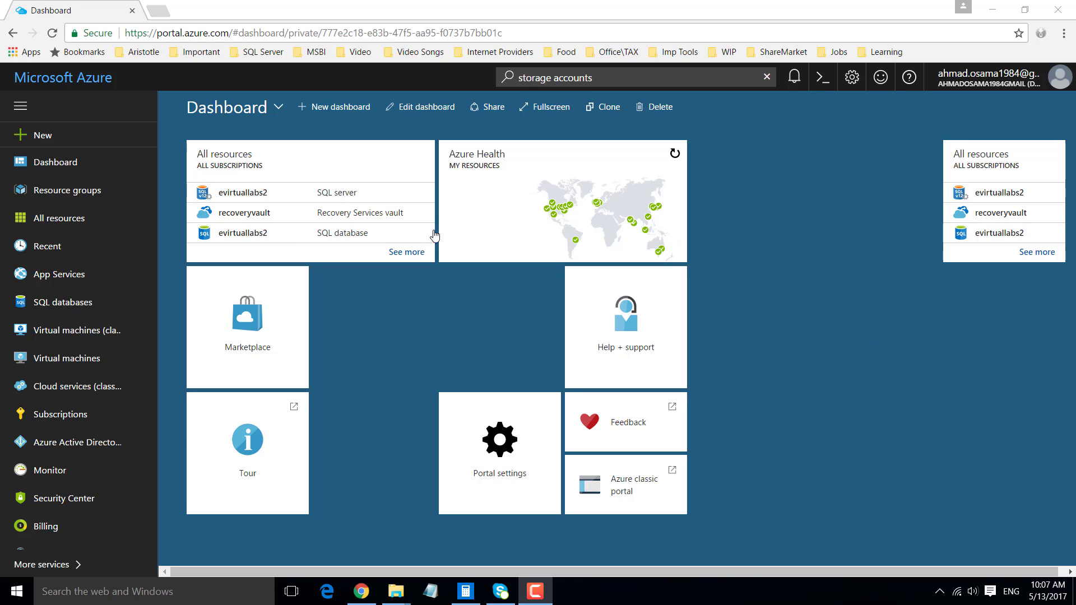
- Open the learnssis resource group to view the resources it contains
left_click(81, 191)
scroll(314, 343, "down", 3)
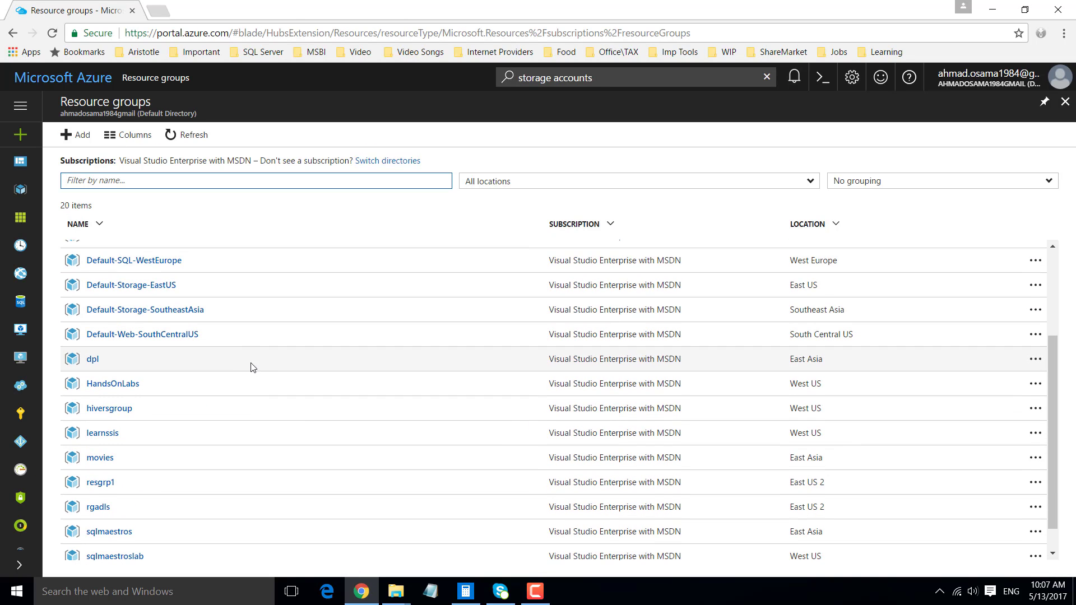
left_click(108, 434)
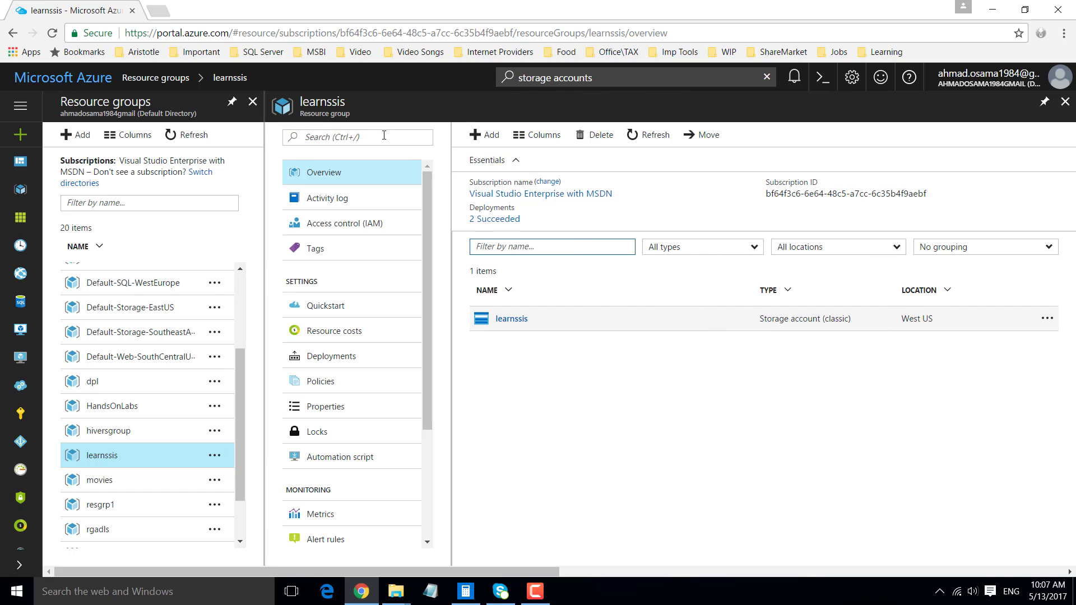
- Find the classic storage accounts and open the Blob service of the learnssis account
left_click(588, 78)
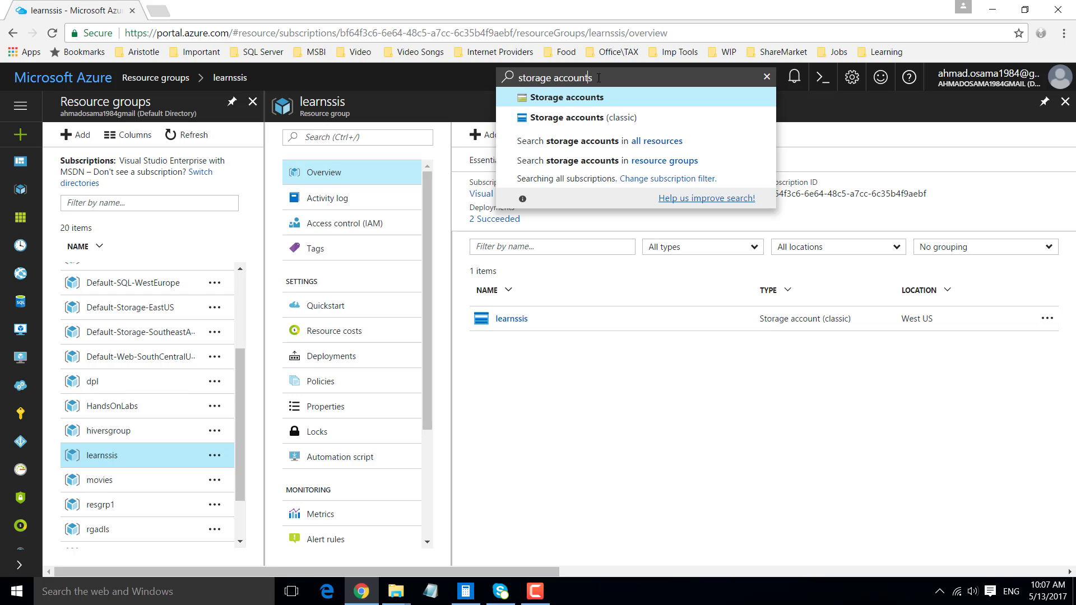
left_click(612, 119)
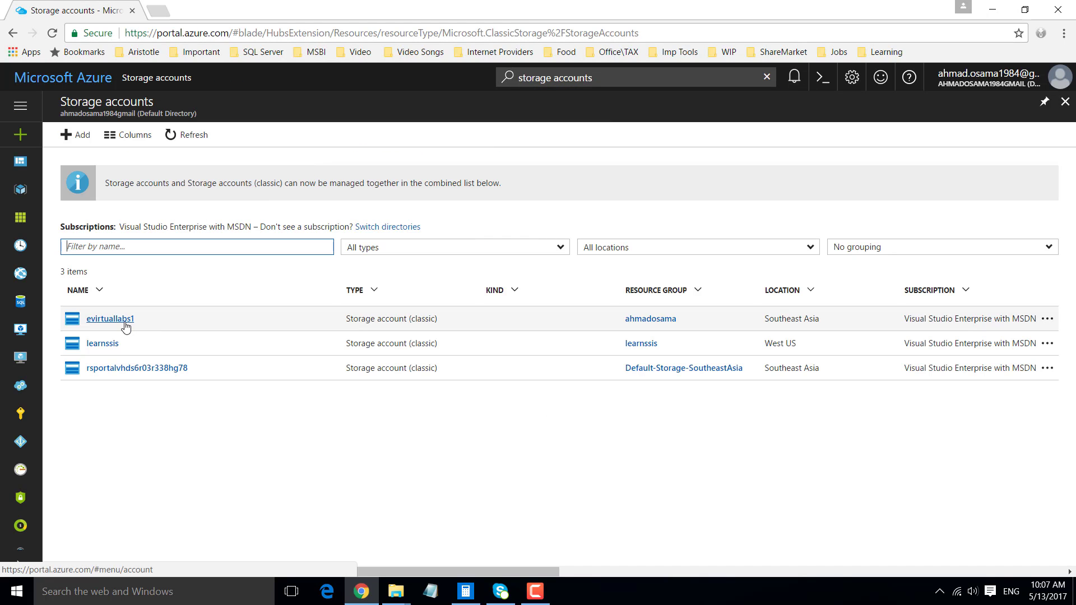
left_click(102, 344)
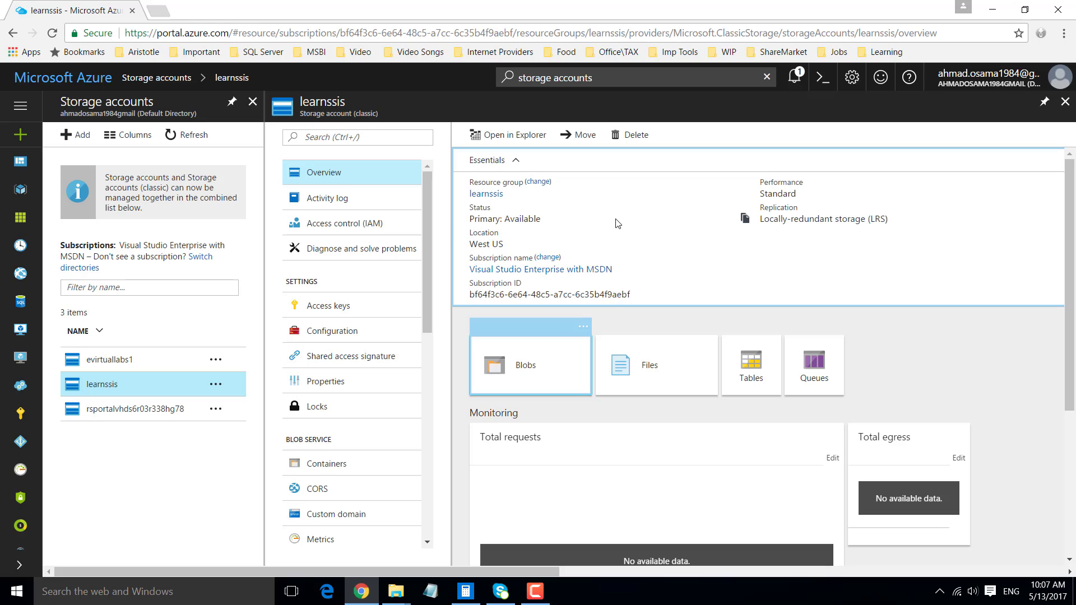
left_click(523, 366)
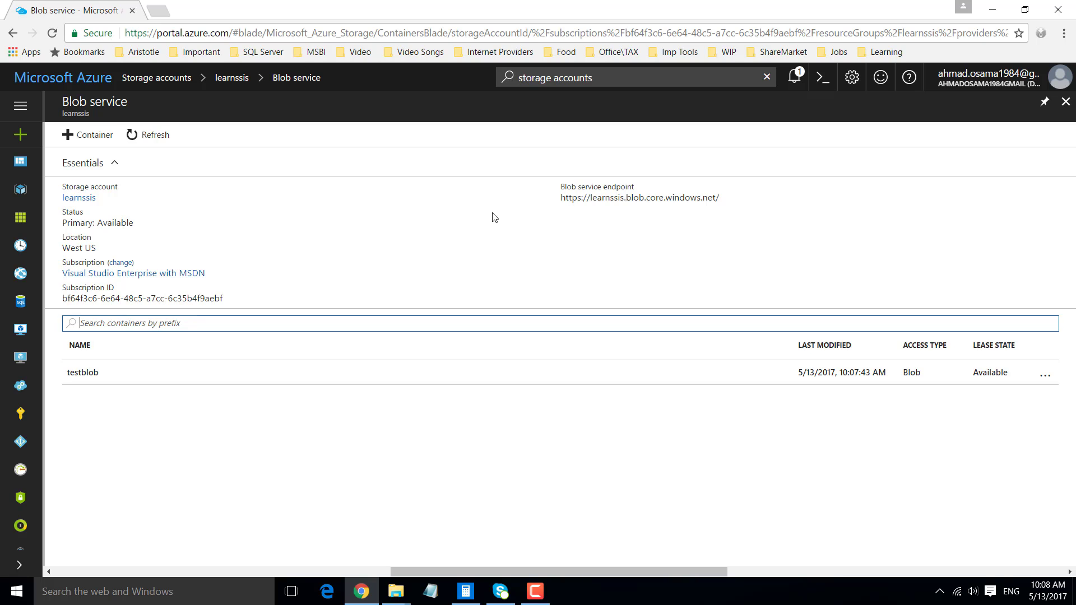
- Search Google for "download azure storage explorer" and download the Windows version from storageexplorer.com
left_click(159, 12)
type("google.co.in")
key("Return")
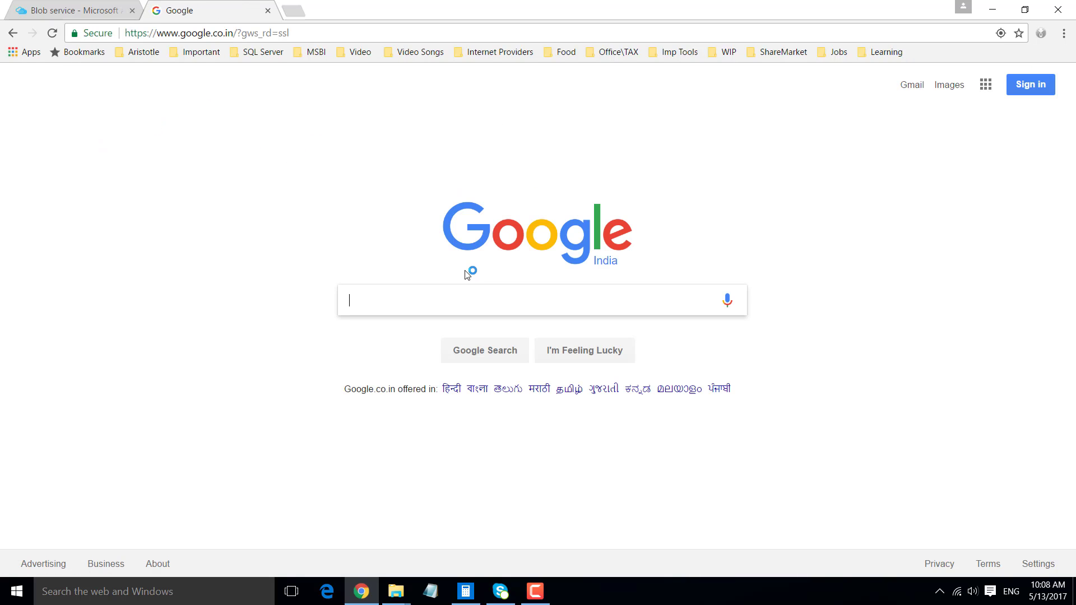
type("download ")
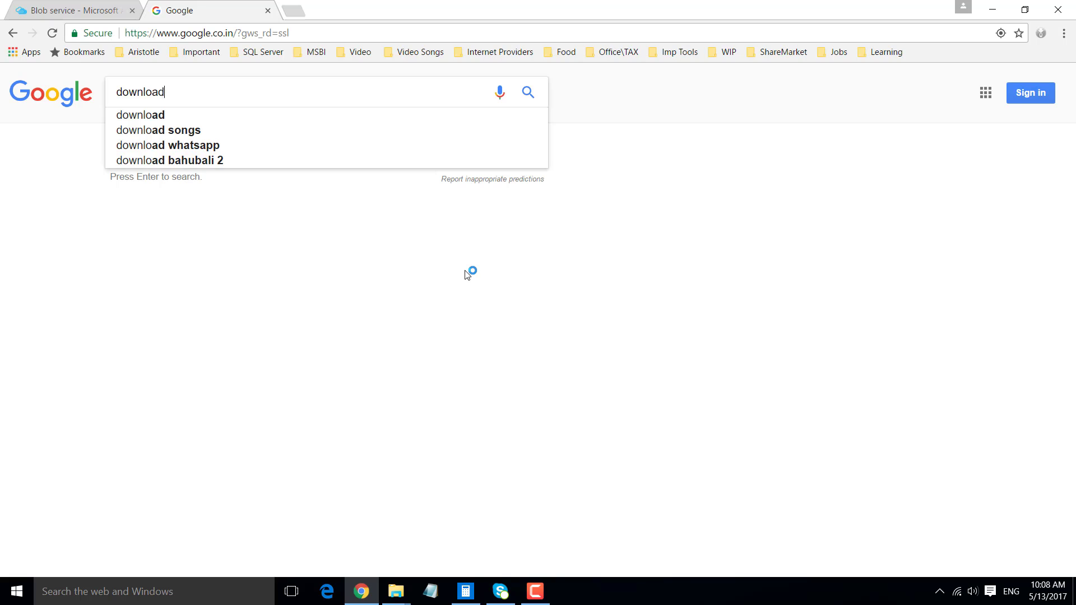
type("azure stor")
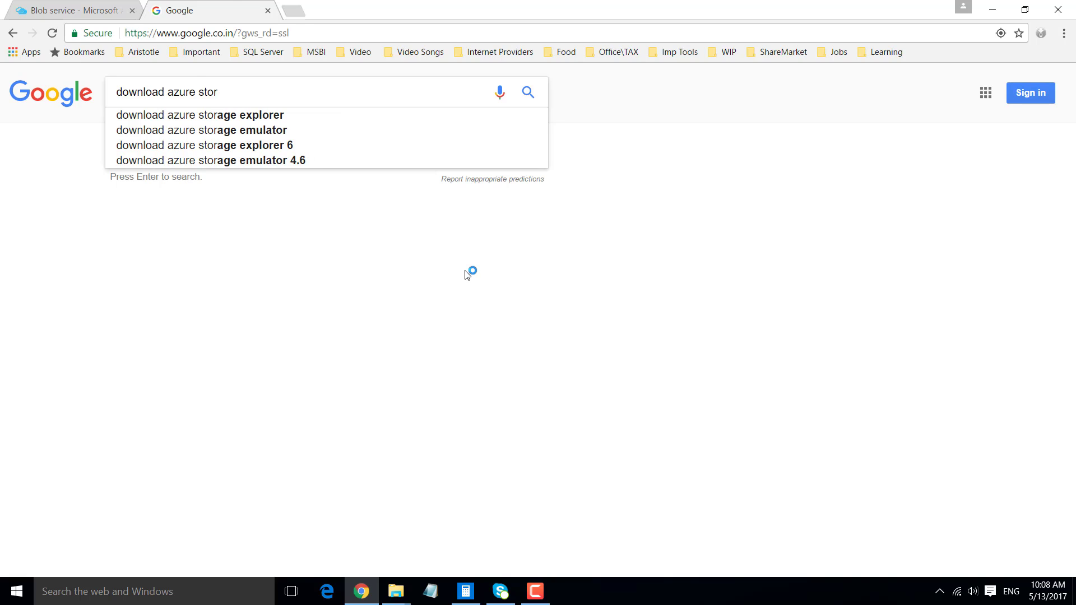
key("Down")
key("Return")
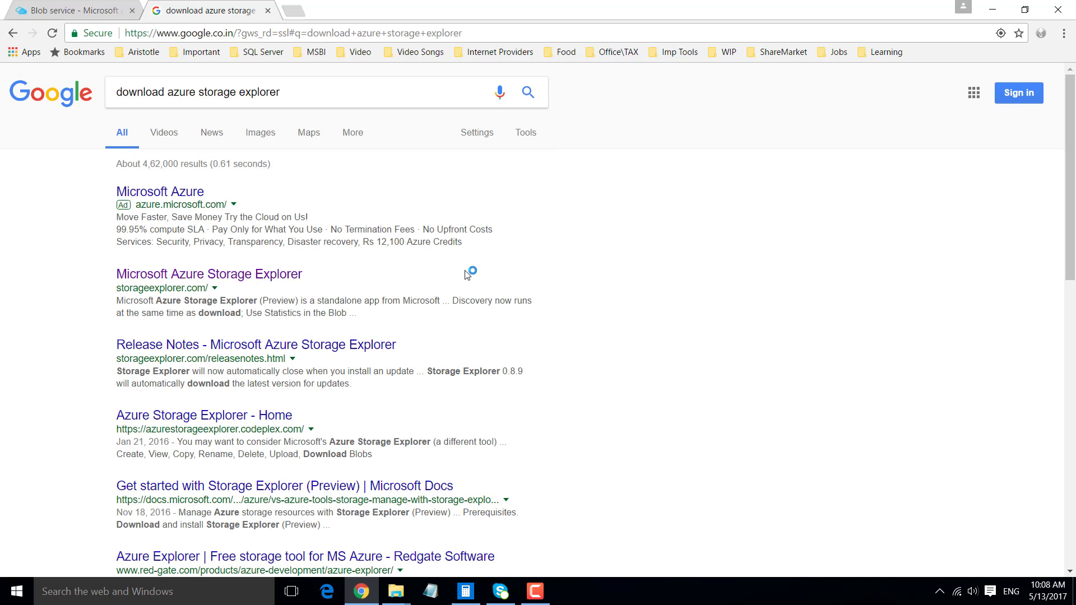
left_click(213, 275)
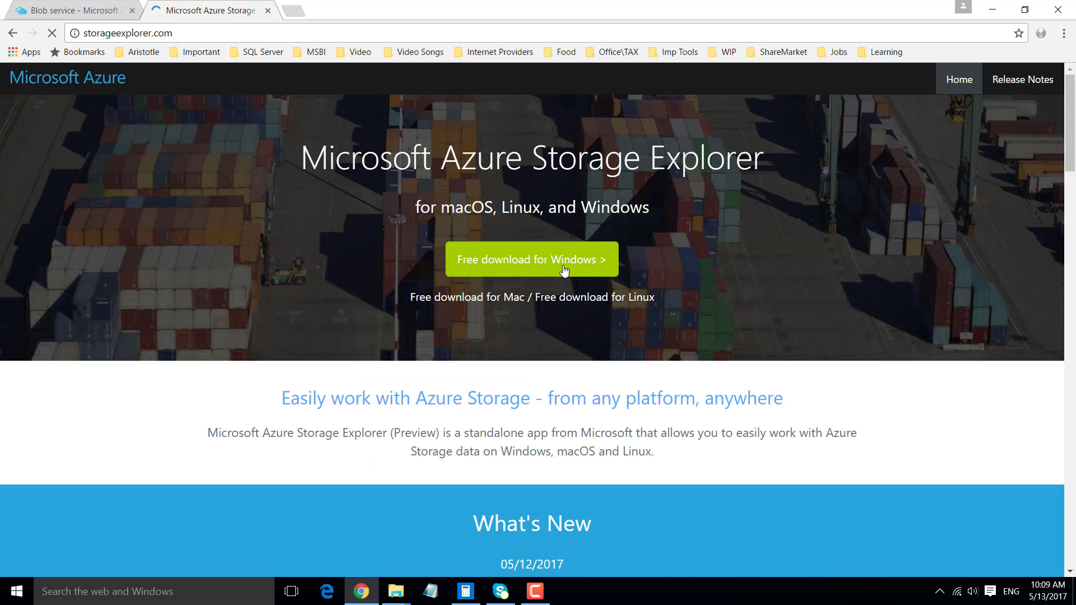
left_click(530, 263)
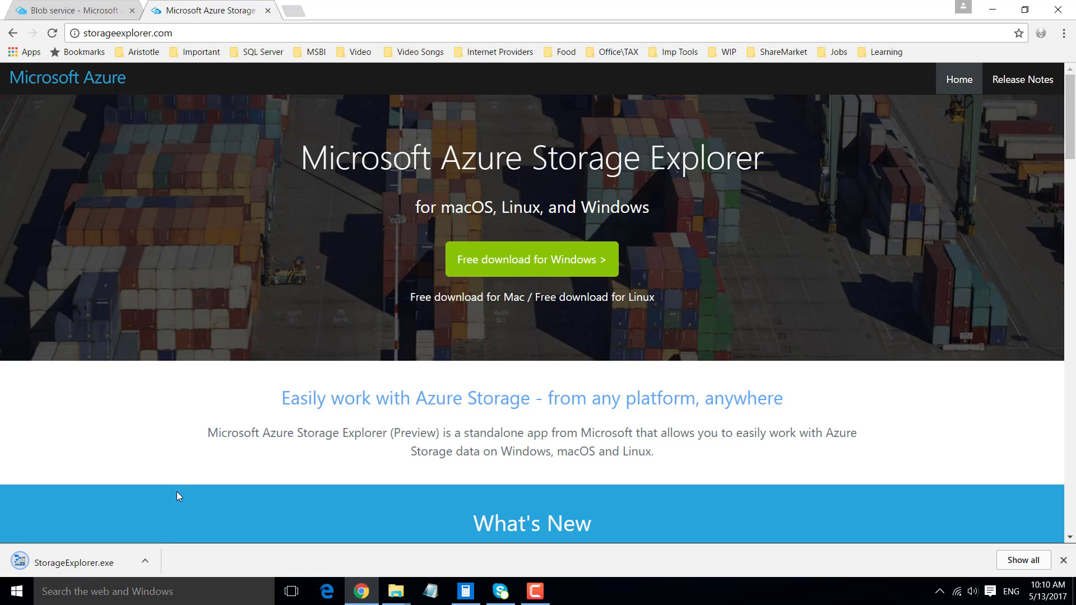
- Run StorageExplorer.exe, accept the license agreement, install with the default Start Menu folder, and launch Microsoft Azure Storage Explorer
left_click(142, 566)
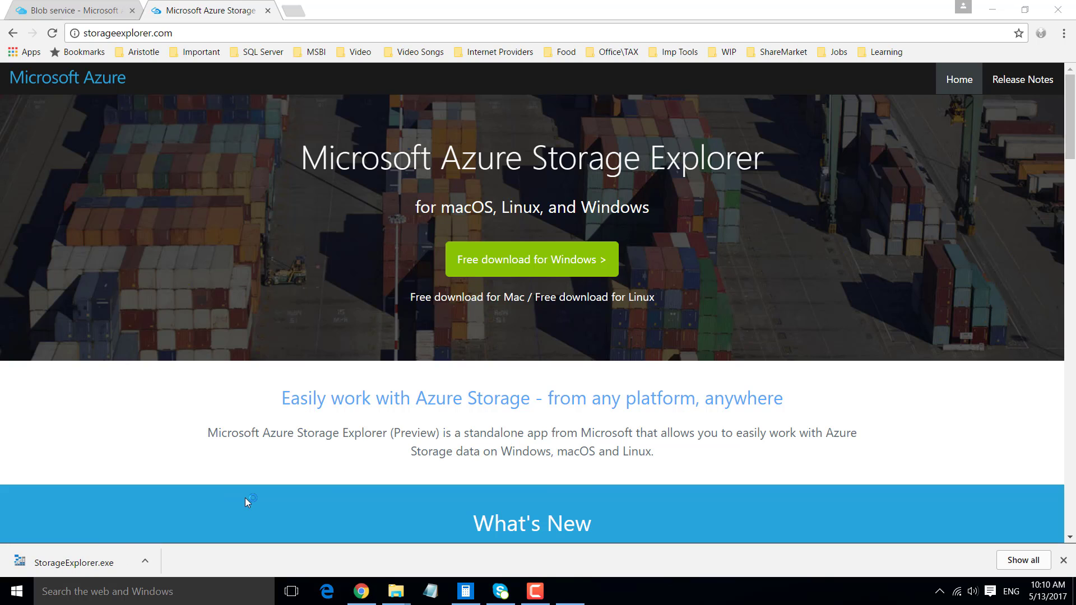
left_click(474, 361)
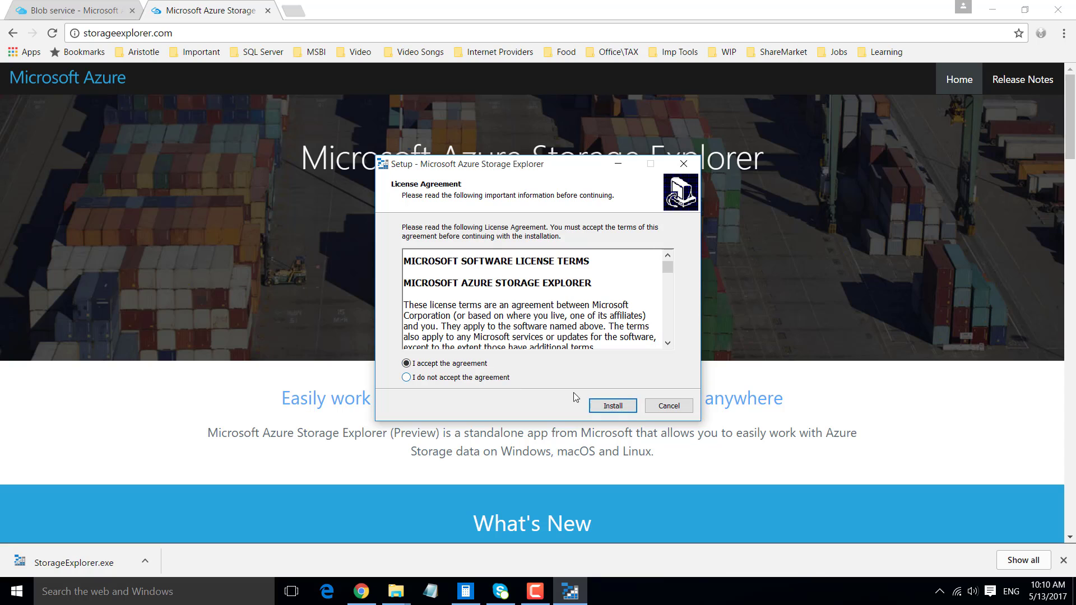
left_click(611, 405)
left_click(613, 406)
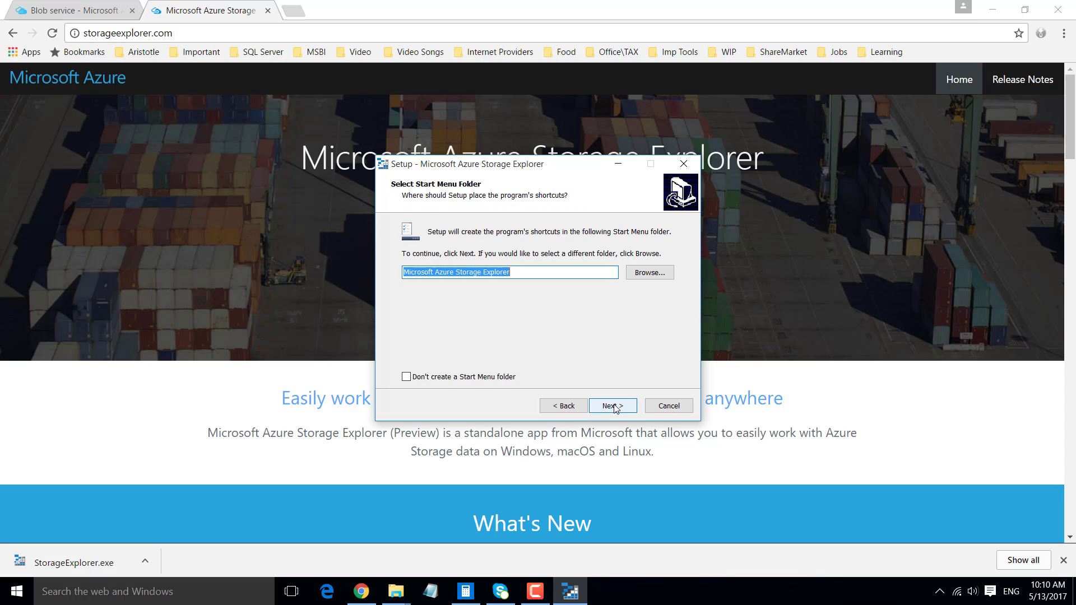
left_click(613, 406)
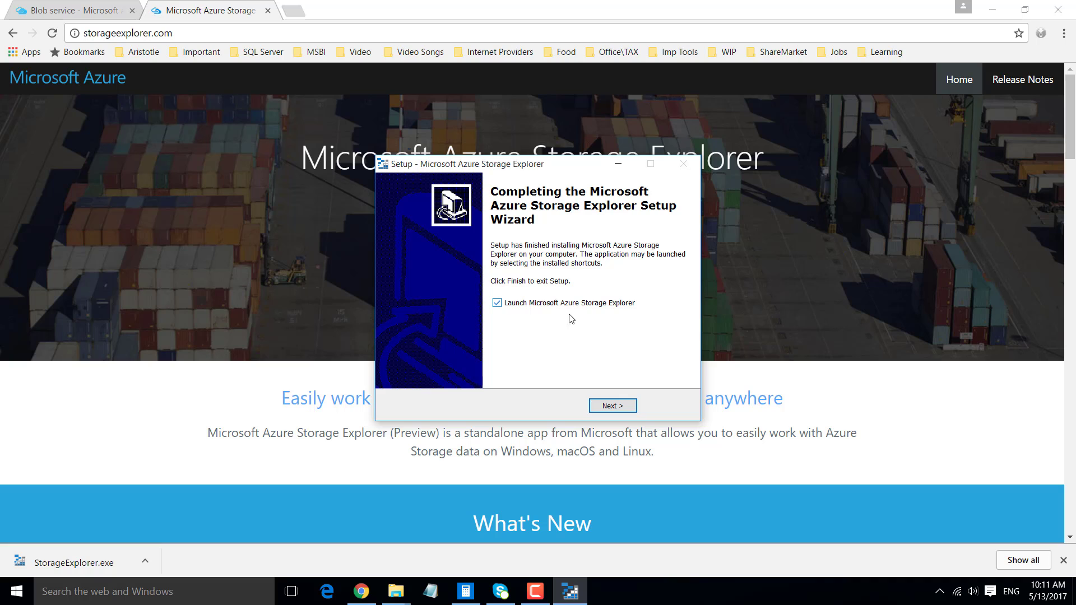
left_click(611, 406)
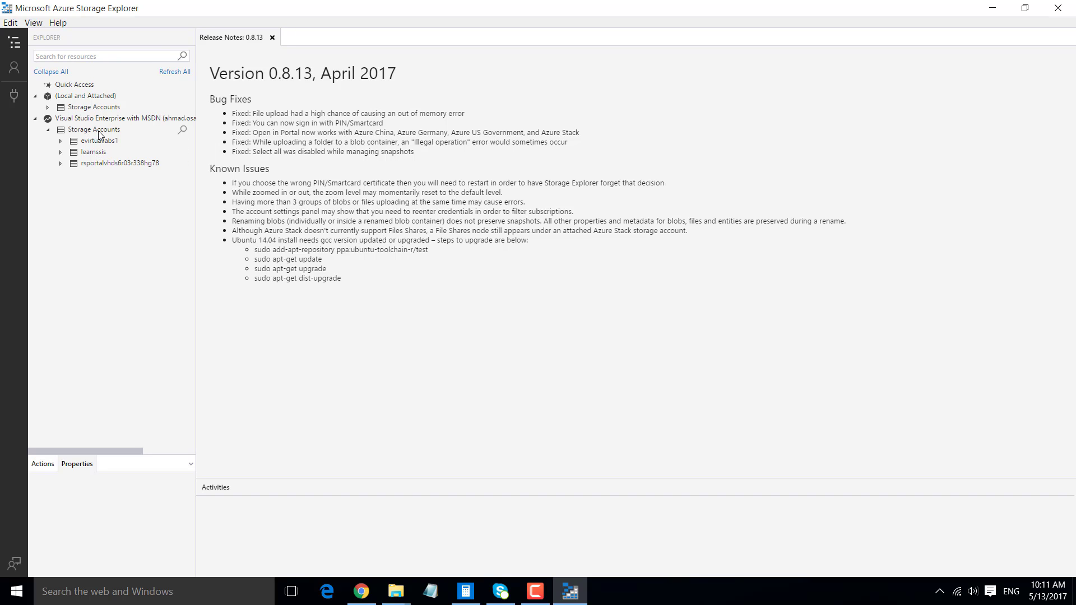
- Select the learnssis storage account, and switch to the Azure portal in Chrome to view the same account there
left_click(95, 154)
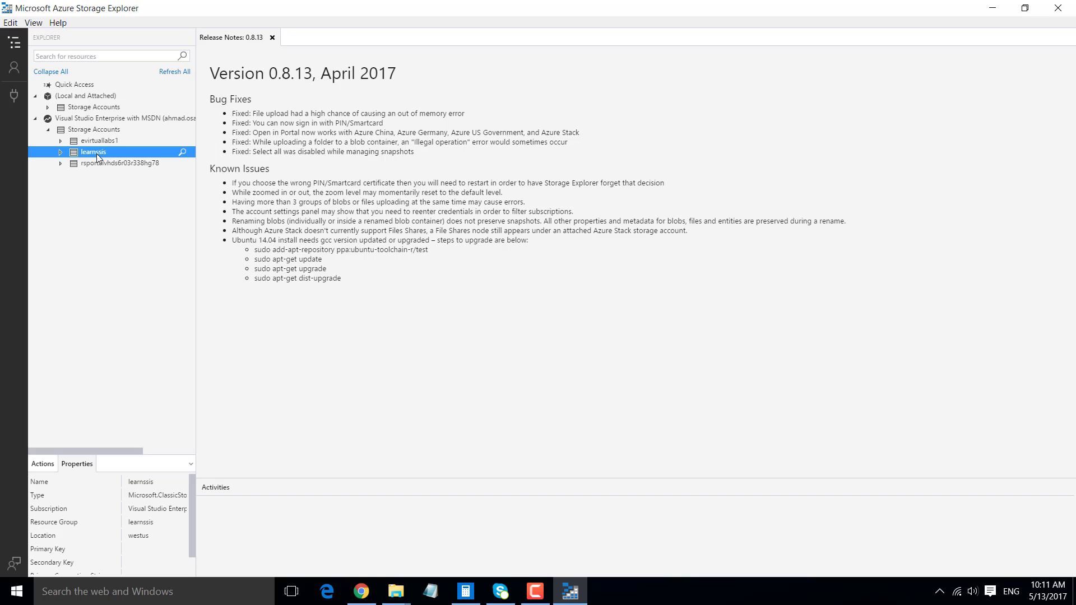
left_click(361, 591)
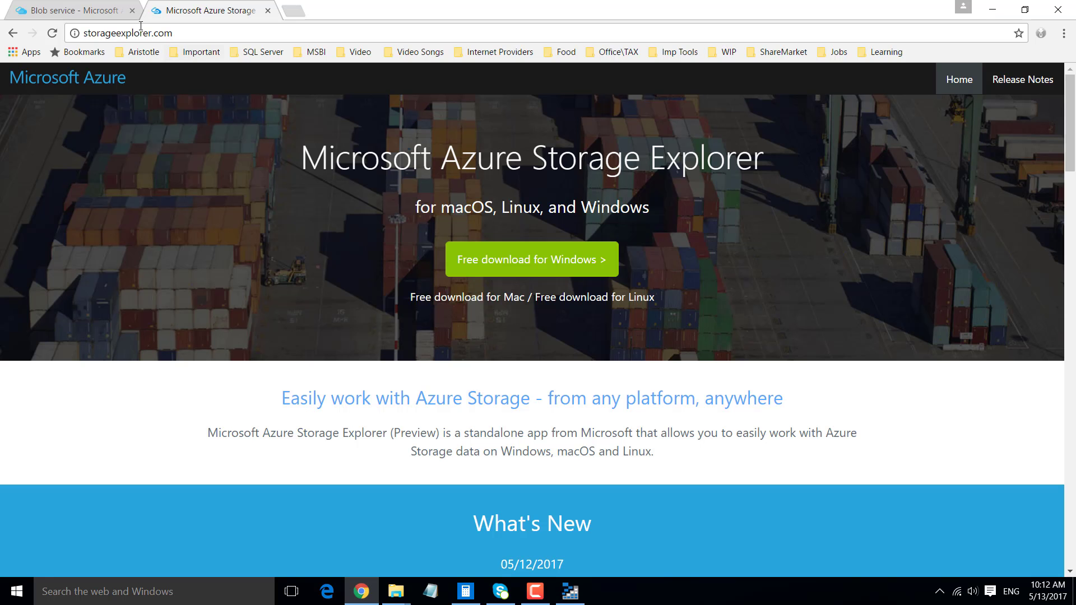
left_click(88, 8)
left_click(159, 78)
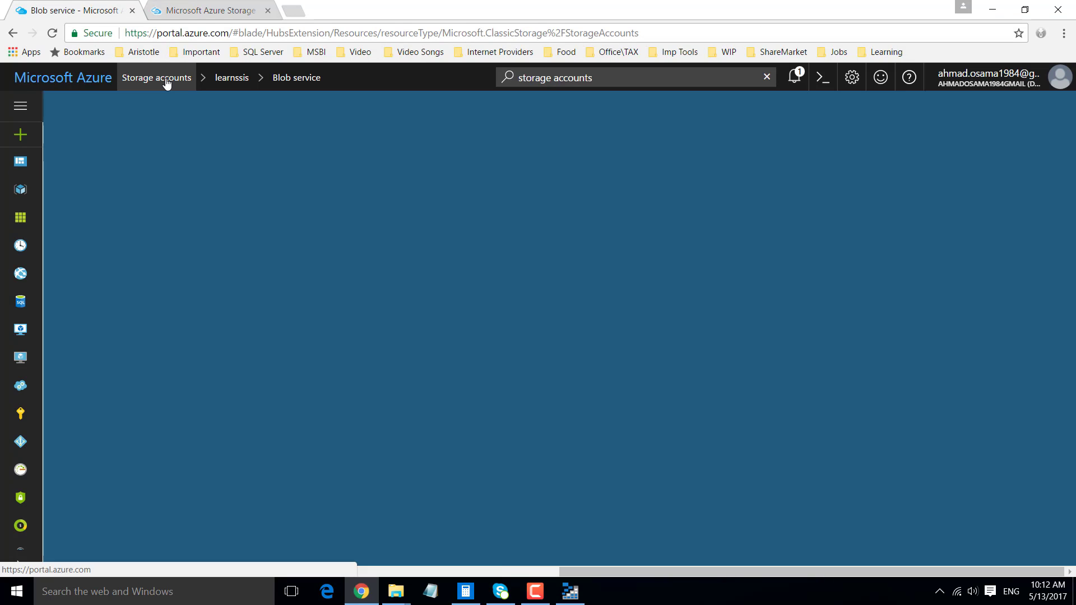
left_click(102, 344)
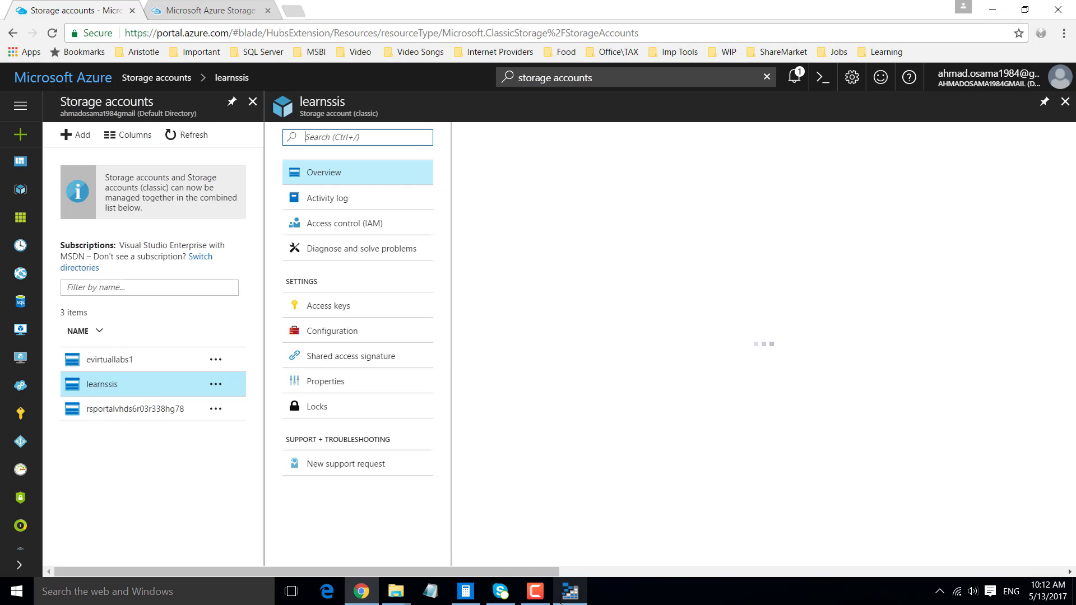
- Switch back to Azure Storage Explorer and open the testblob container under learnssis's Blob Containers
left_click(573, 599)
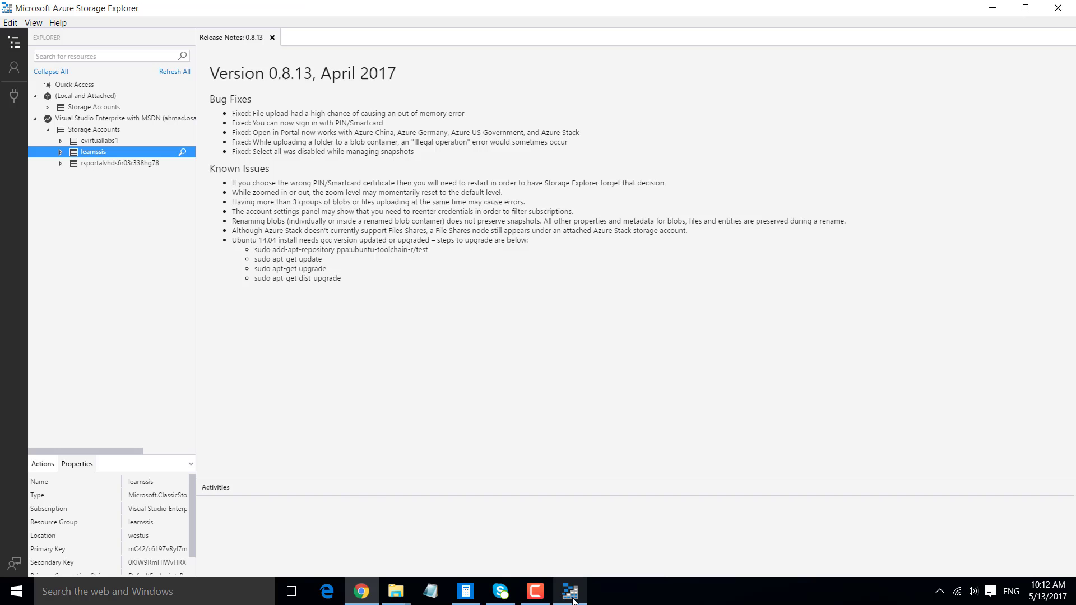
left_click(60, 152)
left_click(85, 163)
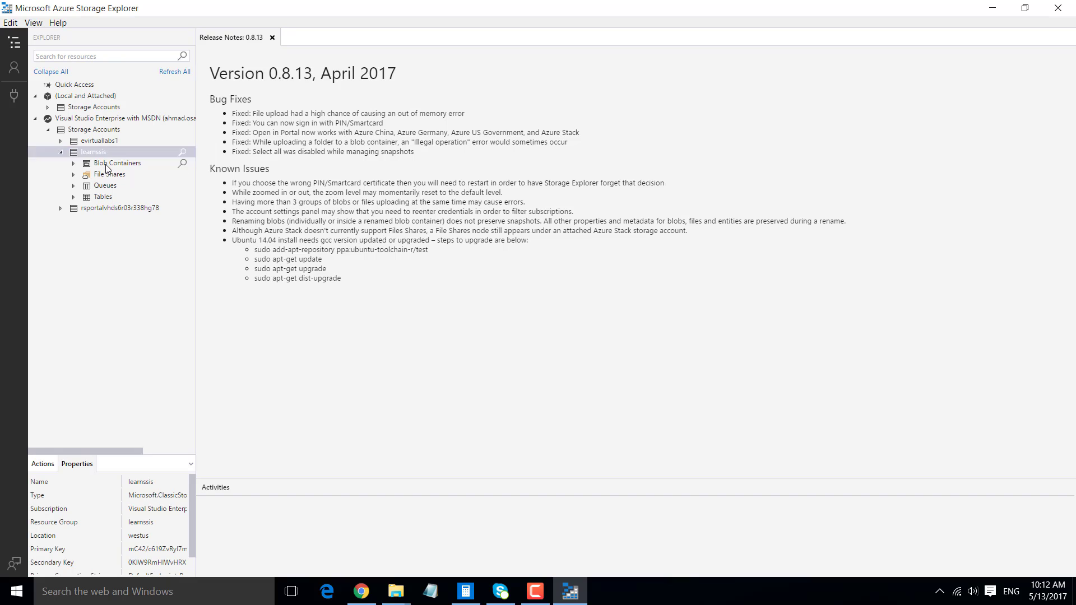
left_click(74, 163)
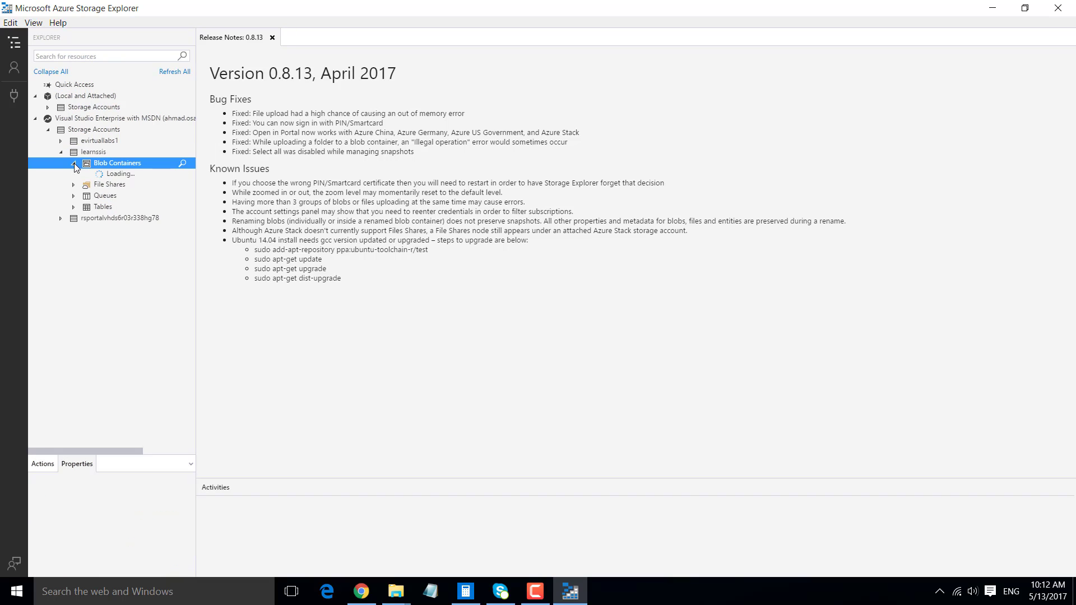
left_click(118, 175)
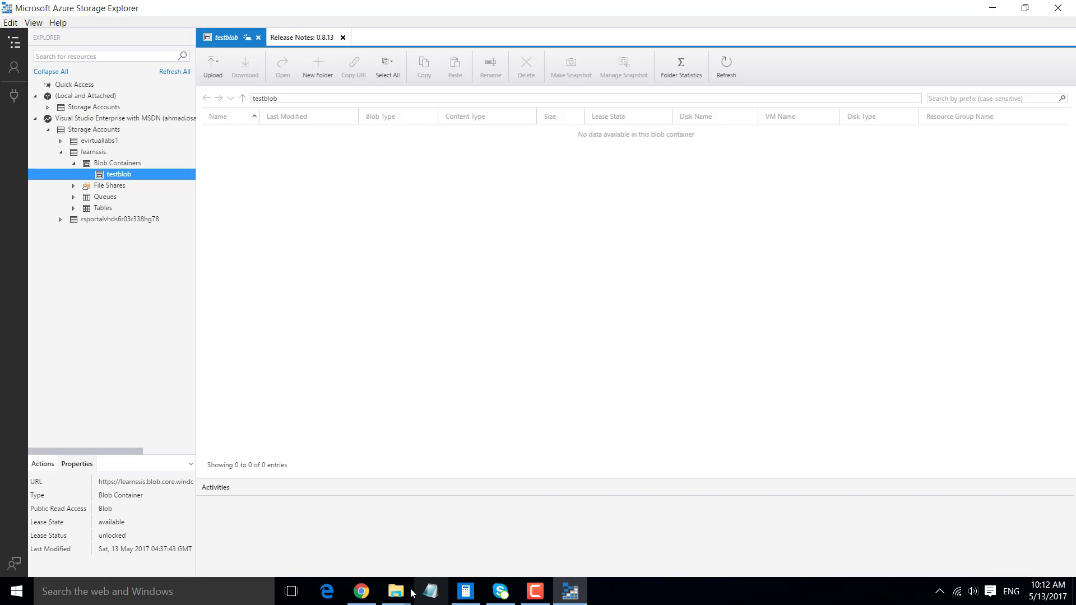
- Switch to File Explorer and examine the contents of the Audio and Flat Files folders in D:\Azure
mouse_move(408, 596)
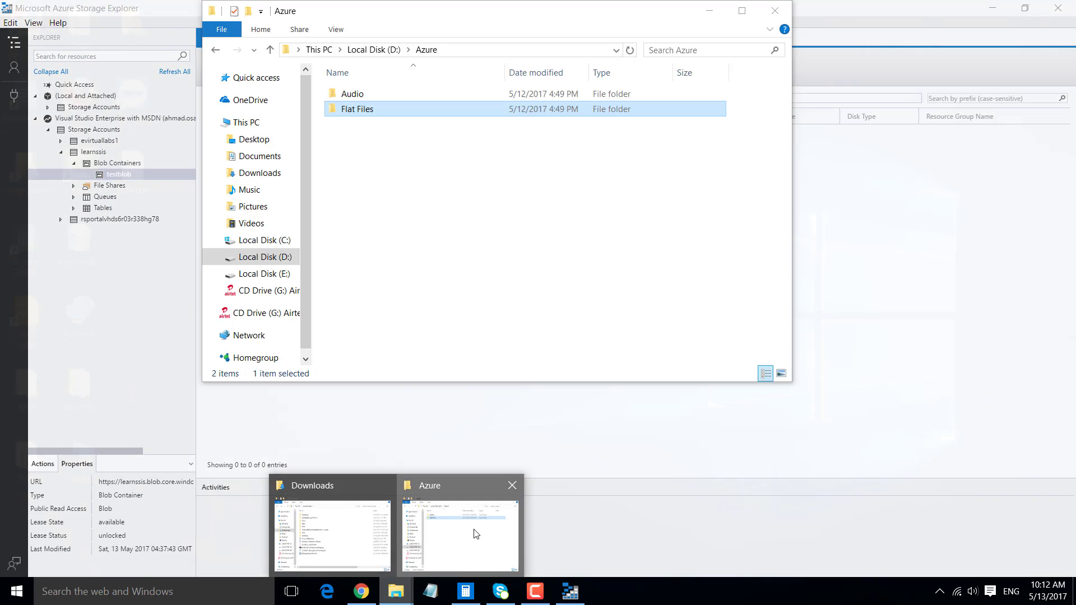
left_click(460, 538)
left_click(362, 95)
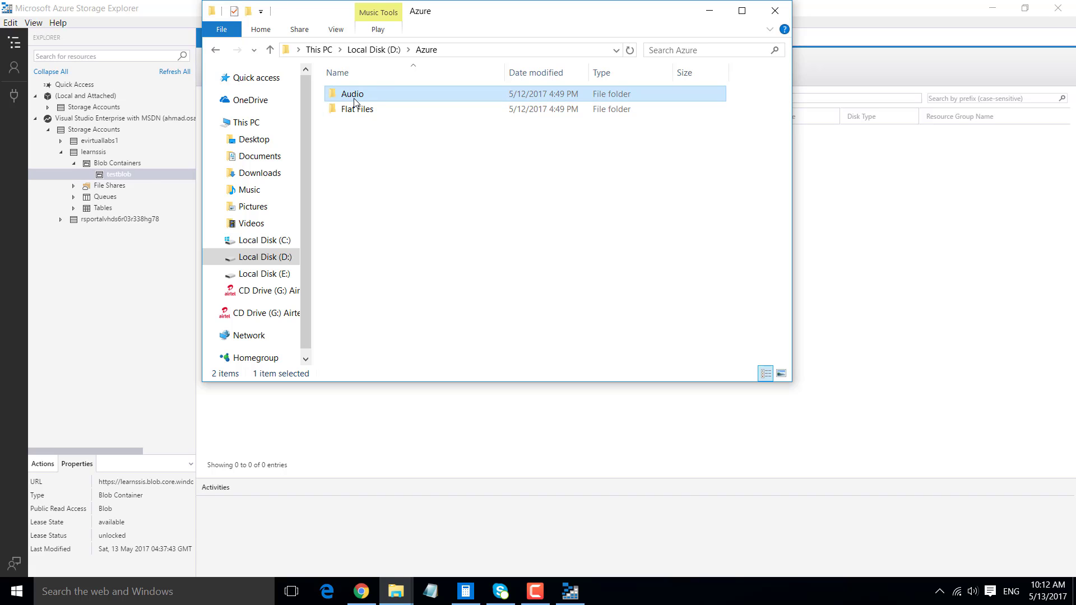
double_click(358, 96)
left_click(363, 96)
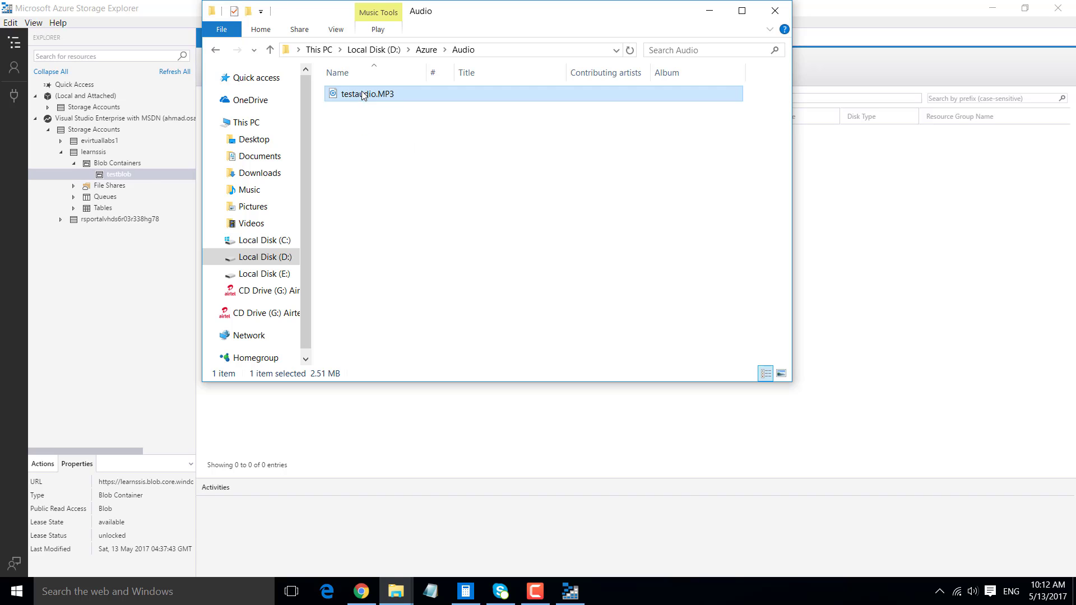
left_click(426, 50)
left_click(354, 110)
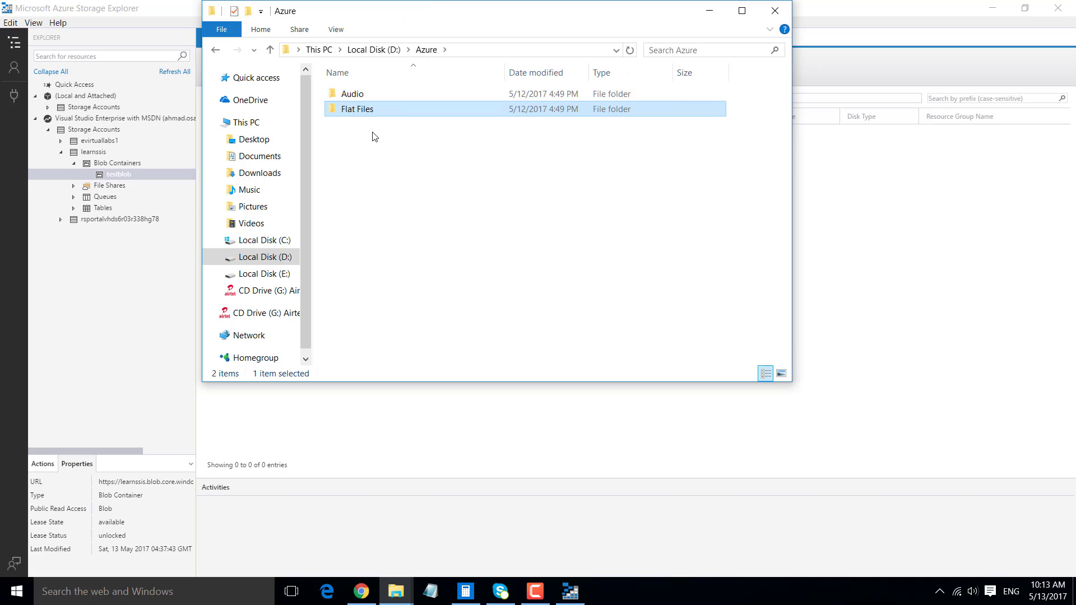
double_click(359, 110)
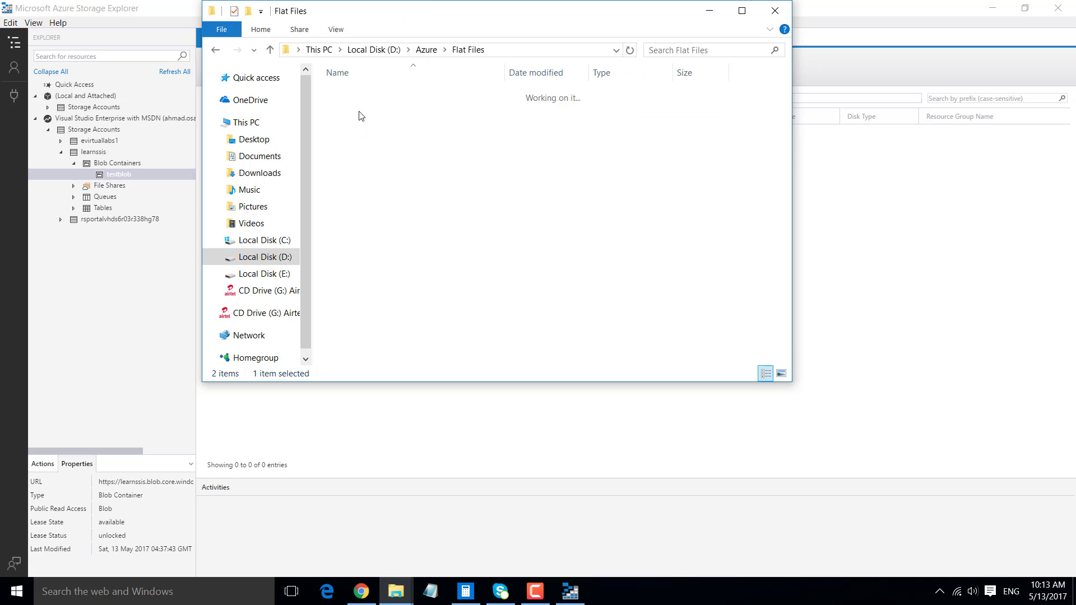
left_click(426, 50)
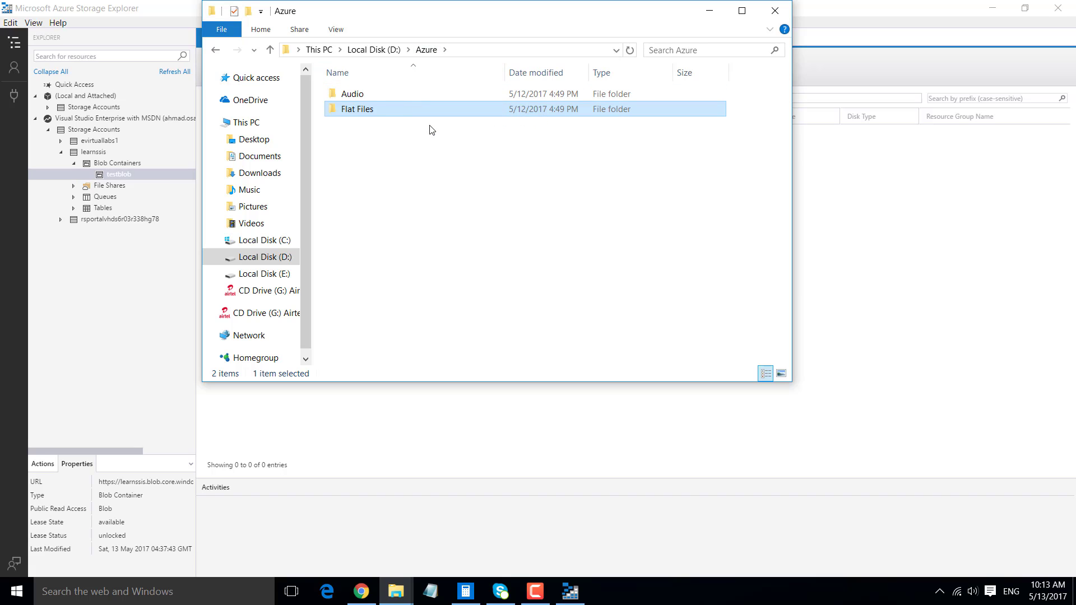
left_click(357, 97)
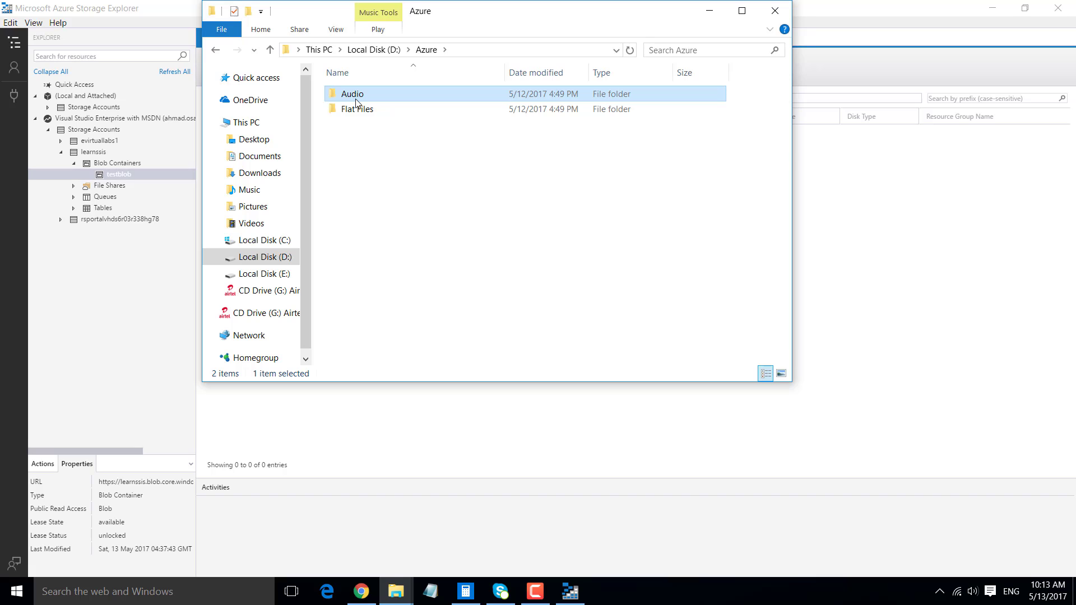
double_click(352, 95)
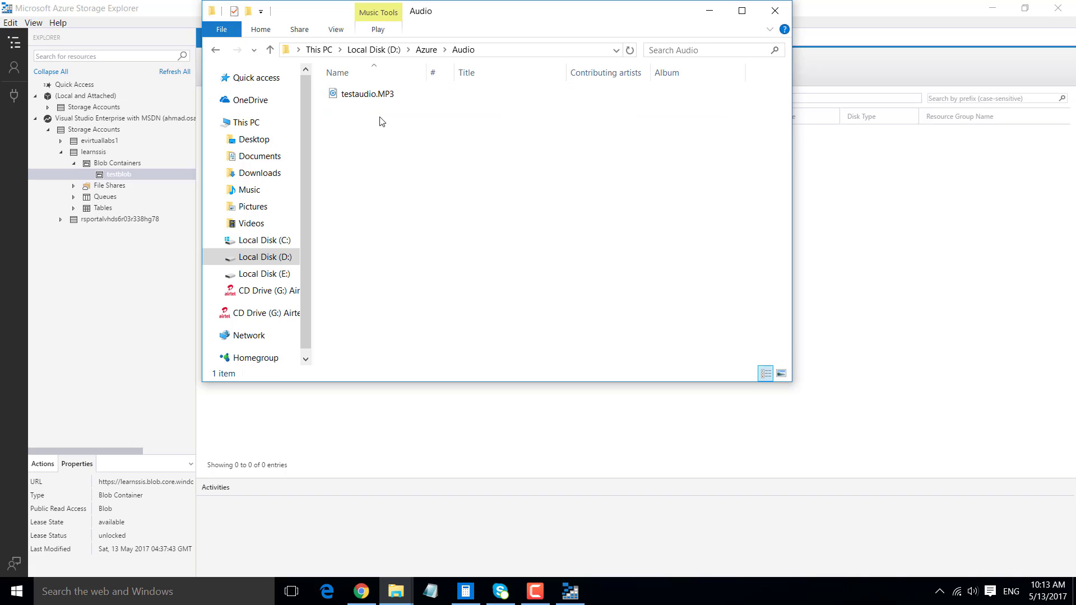
left_click(420, 51)
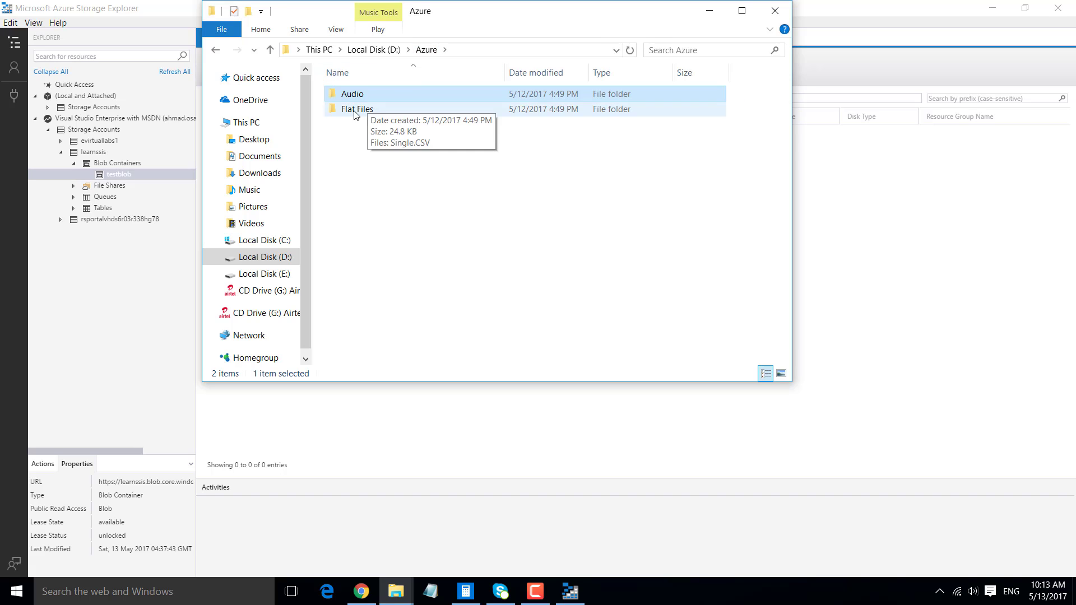
left_click(367, 109)
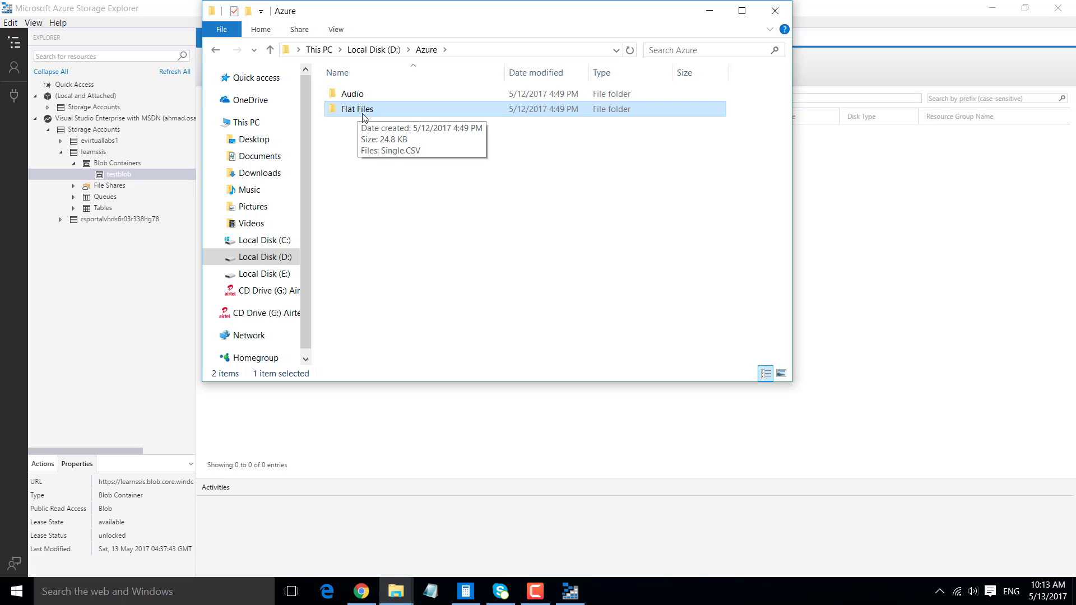
- View the contents of the Flat Files folder in D:\Azure, go back to the Azure folder, and return to Azure Storage Explorer
double_click(367, 112)
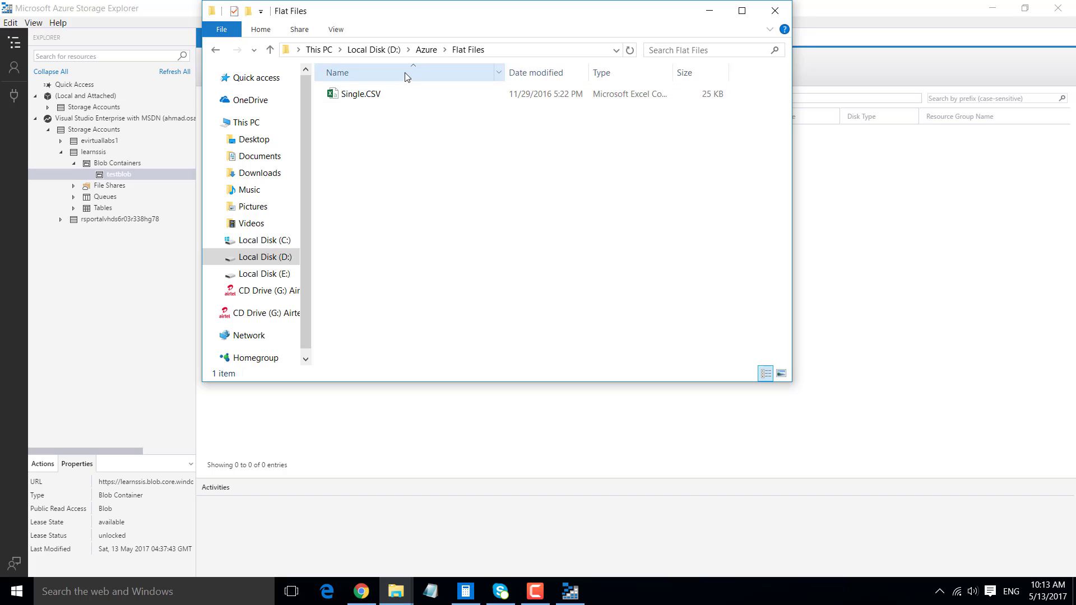
left_click(424, 50)
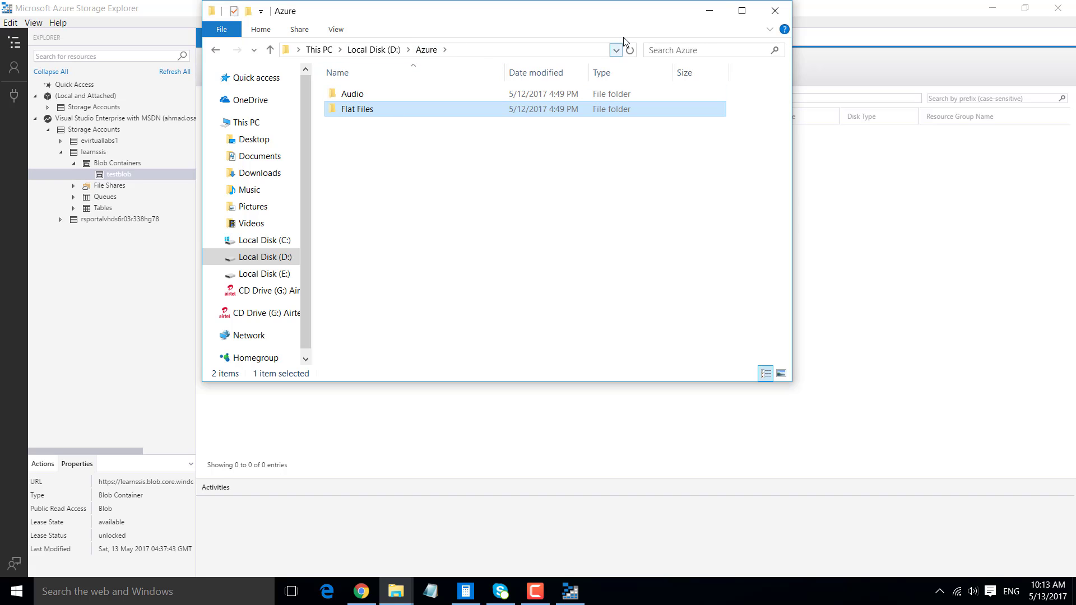
left_click(710, 10)
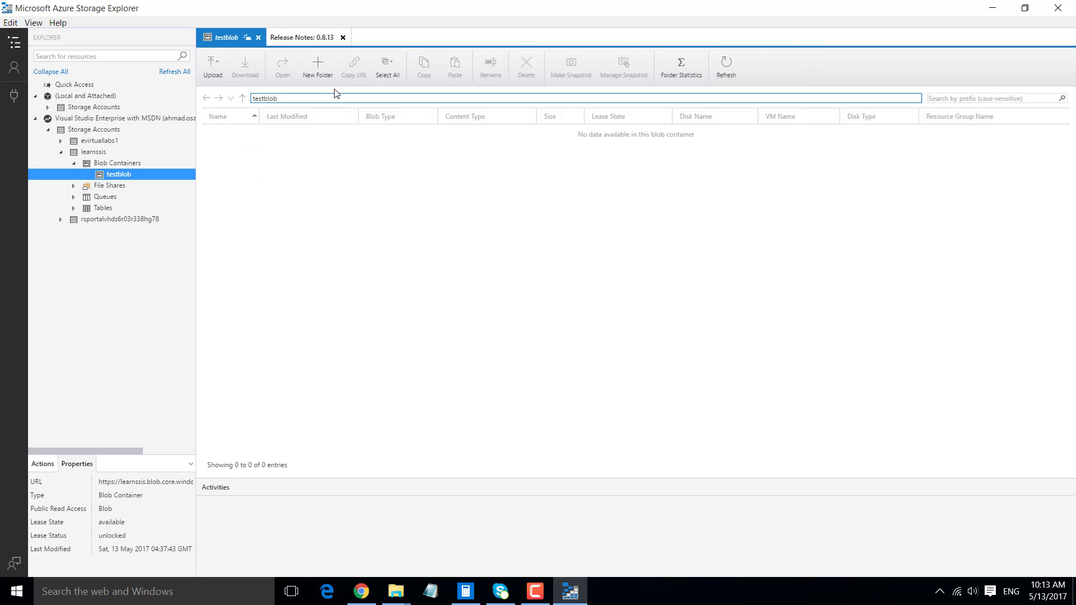
- Create a new virtual directory named Audio in the testblob container
left_click(324, 65)
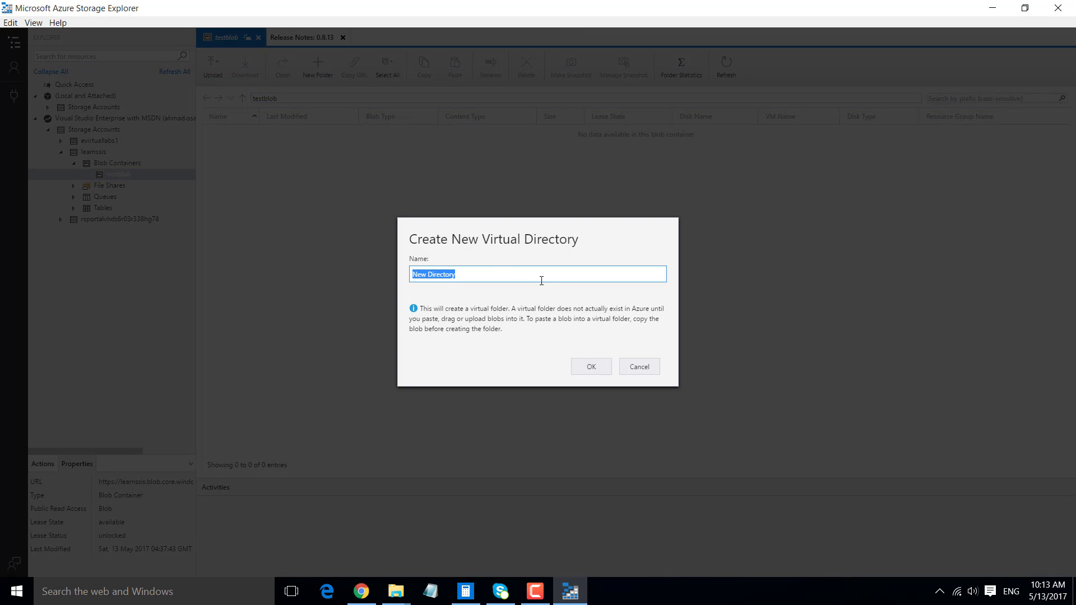
type("Audio")
left_click(593, 367)
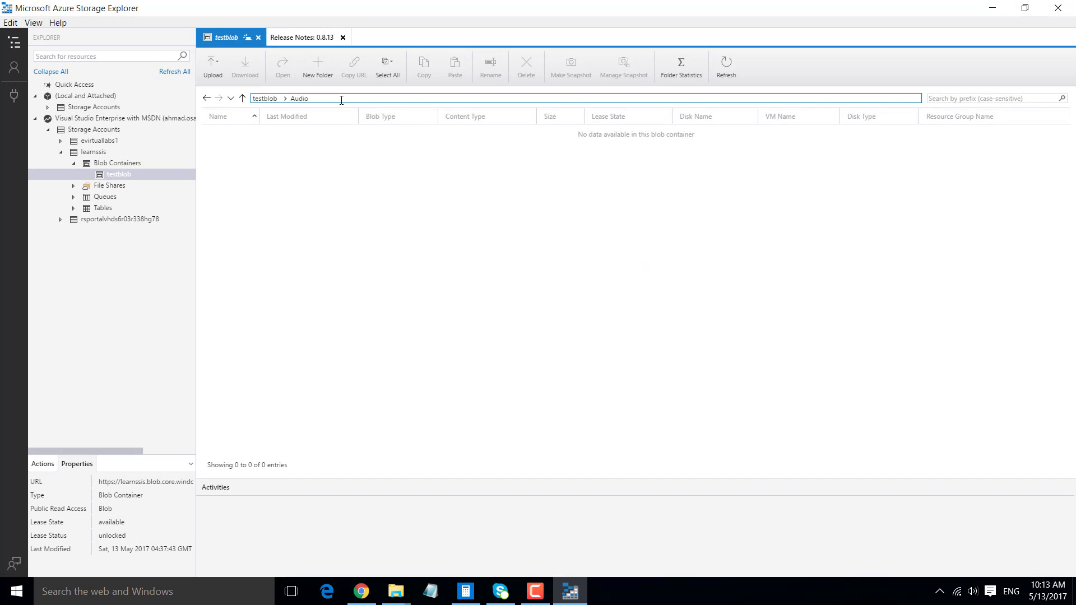
- Upload testaudio.MP3 from D:\Azure\Audio to the container's Audio folder as a block blob
left_click(213, 66)
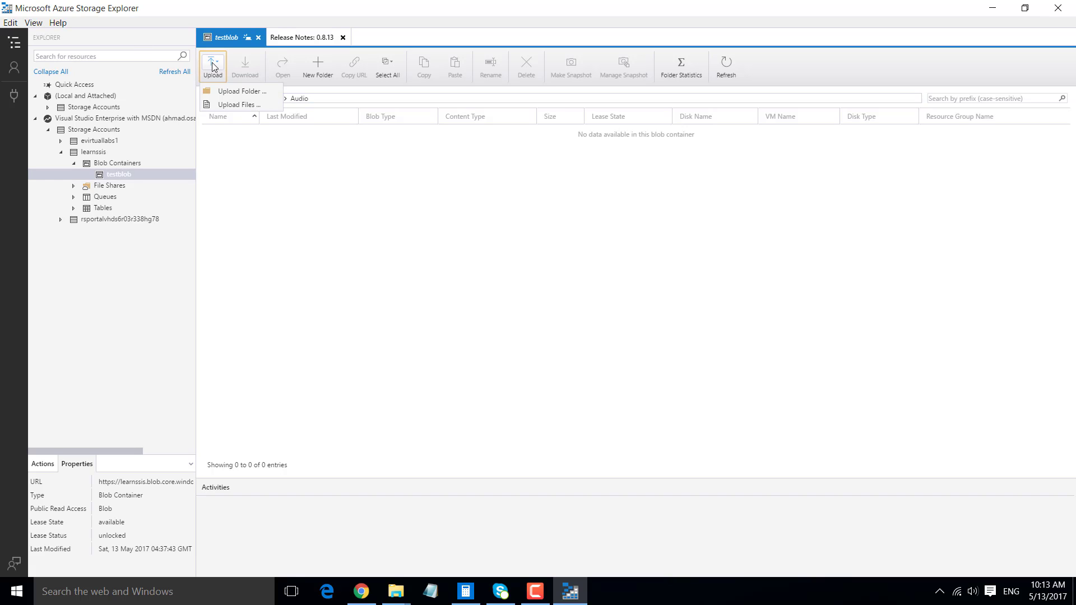
left_click(244, 105)
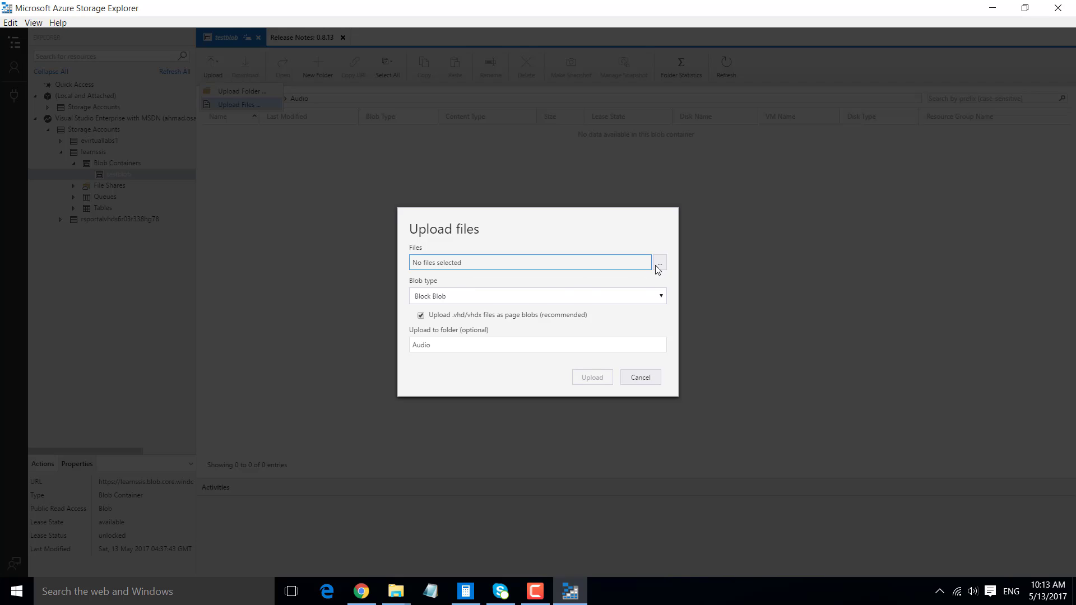
left_click(660, 263)
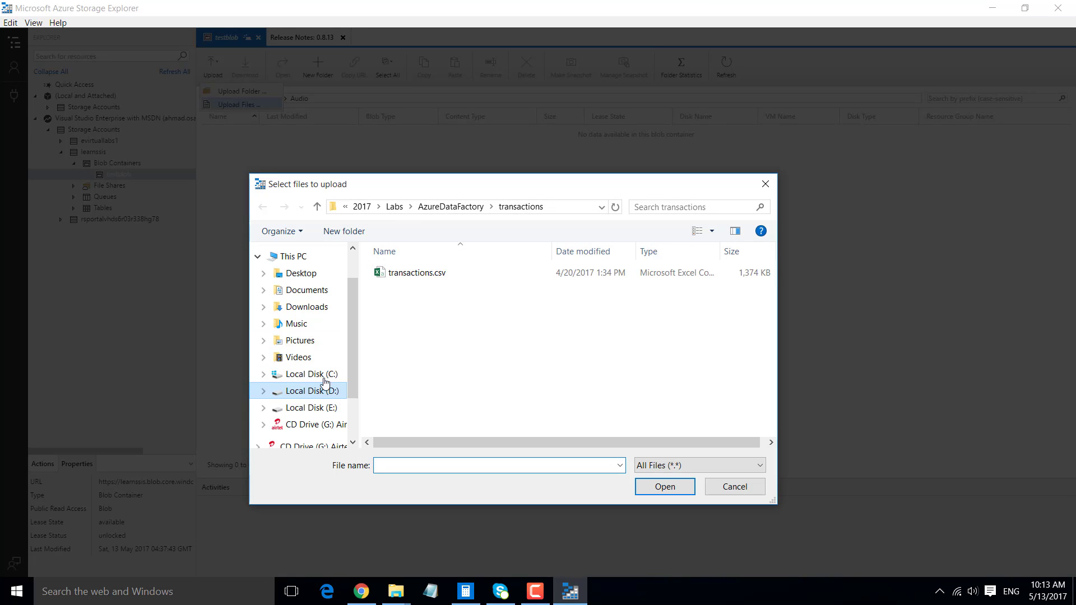
left_click(312, 391)
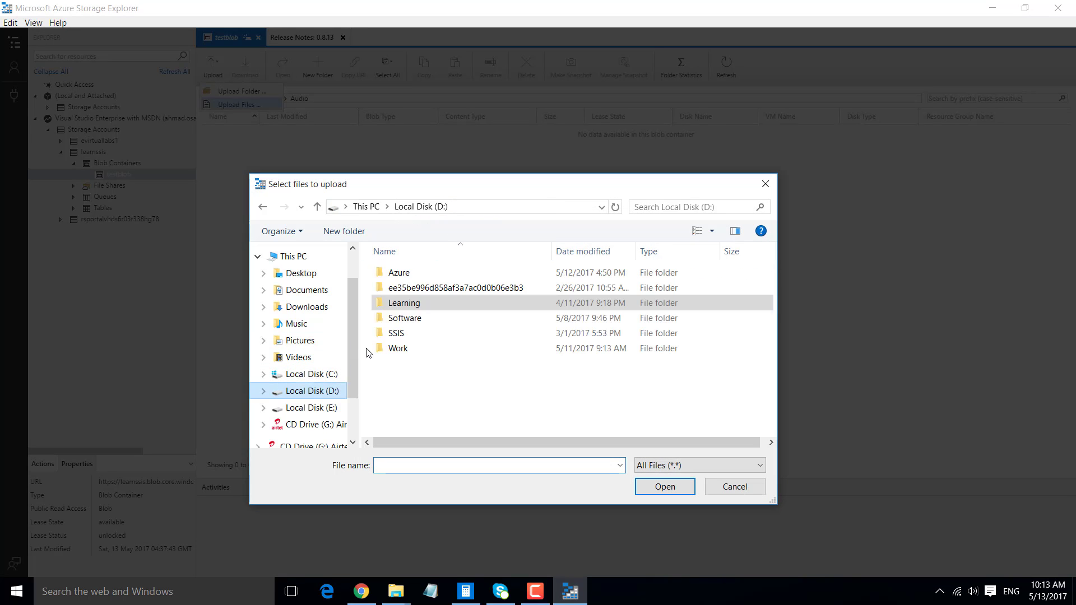
double_click(399, 272)
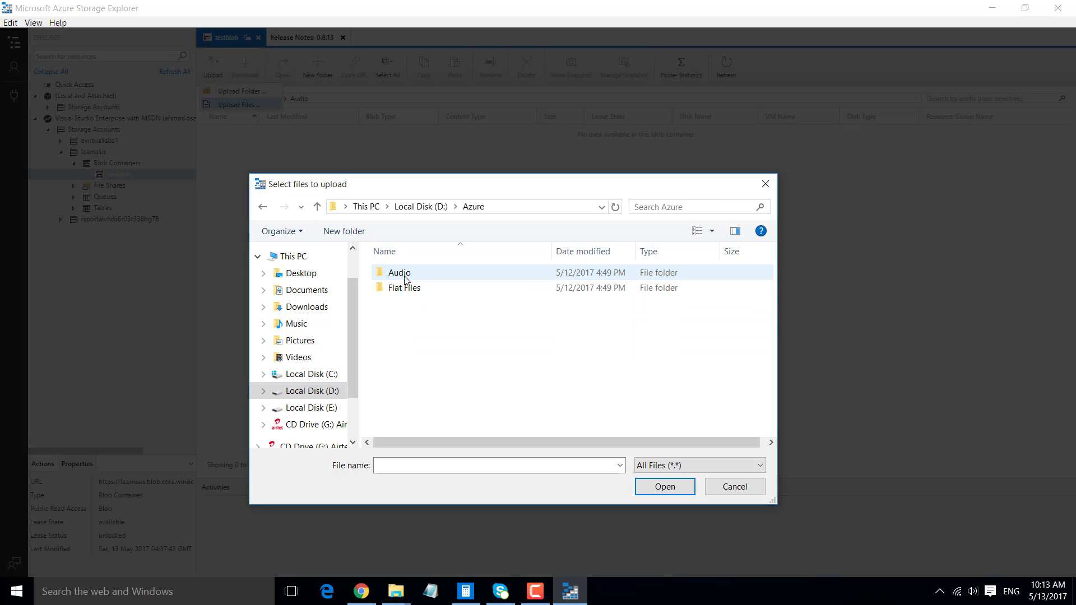
double_click(401, 273)
left_click(408, 274)
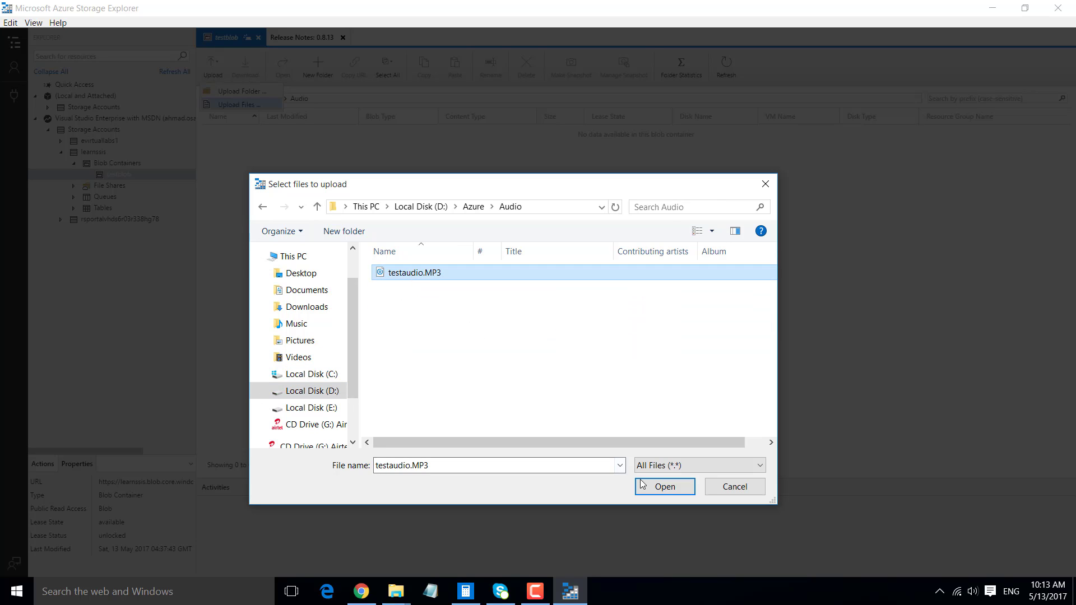
left_click(663, 487)
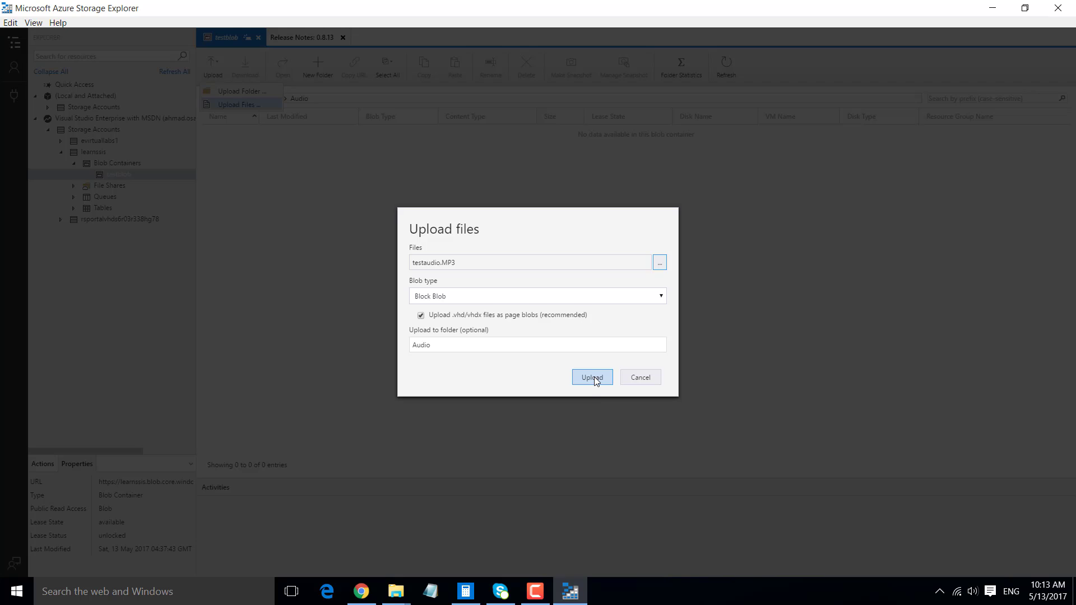
left_click(593, 377)
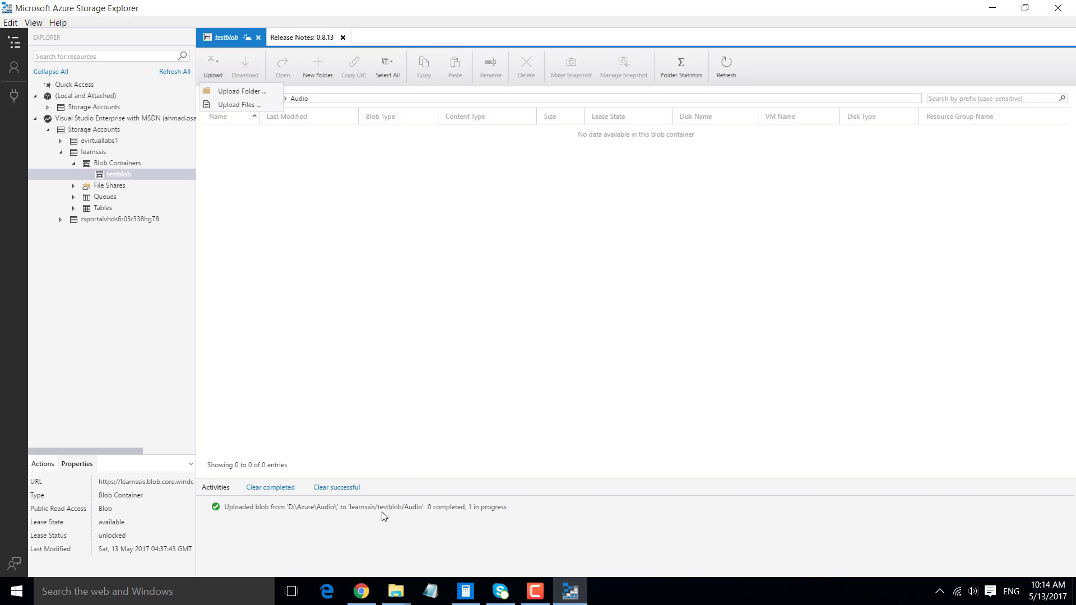
left_click(324, 200)
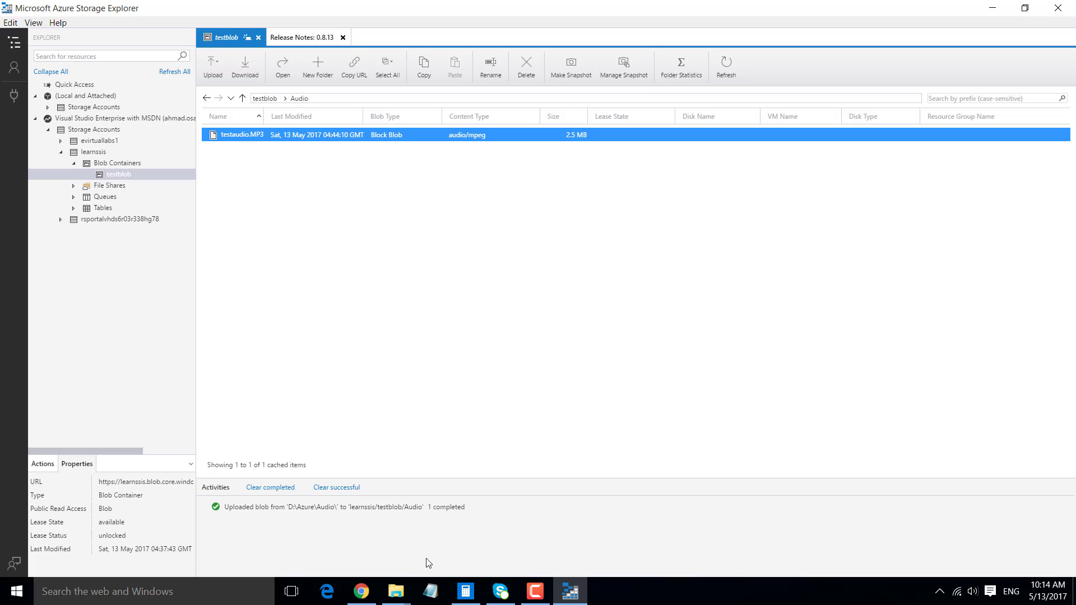
- Copy the Flat Files folder's name in File Explorer, and create a virtual directory named Flat Files at the root of the testblob container
left_click(469, 532)
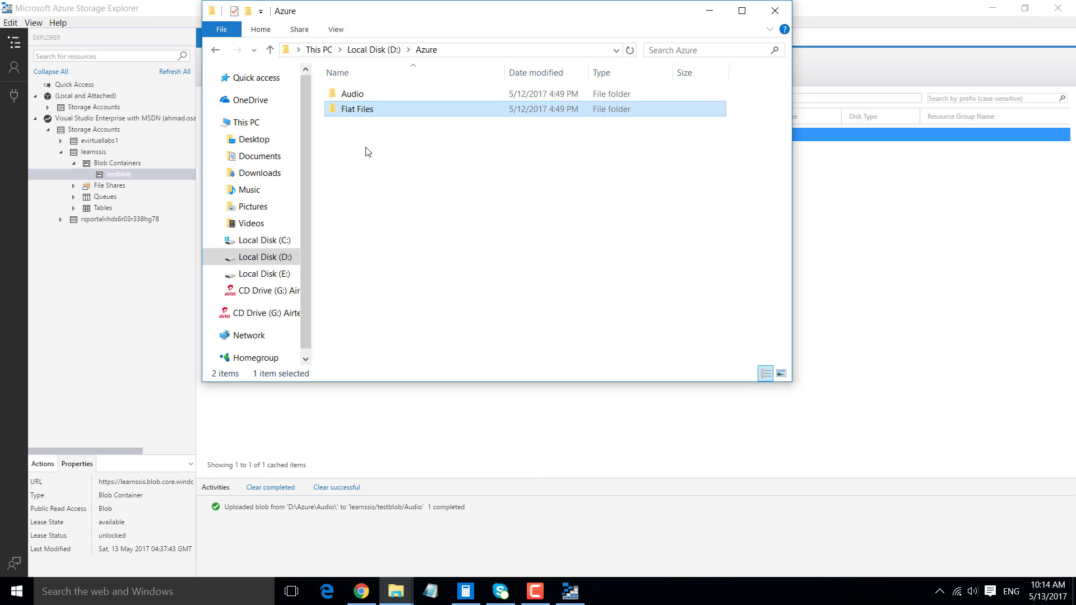
left_click(377, 115)
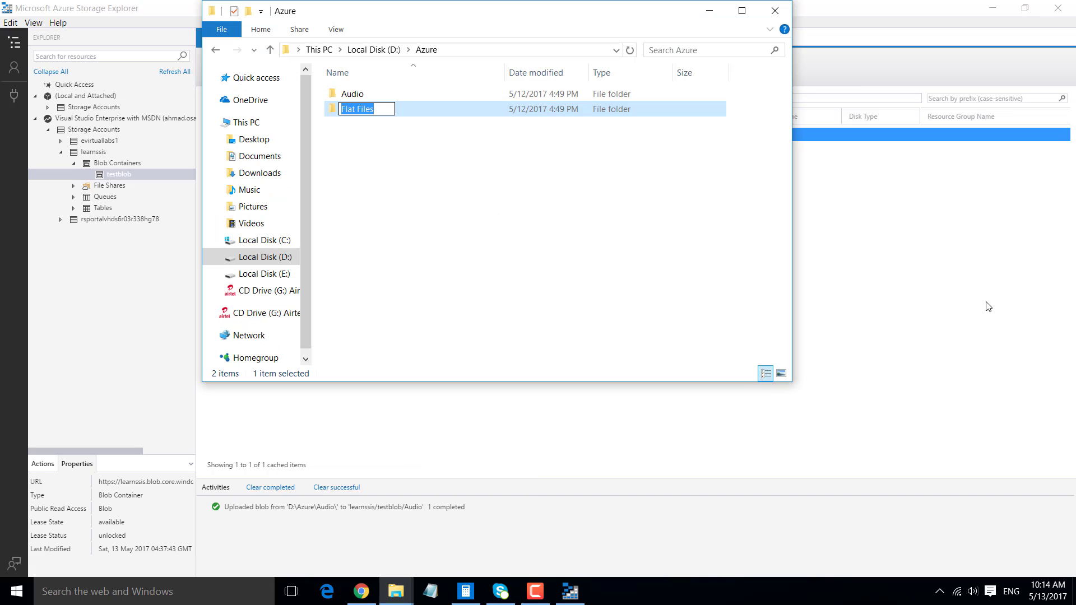
left_click(926, 273)
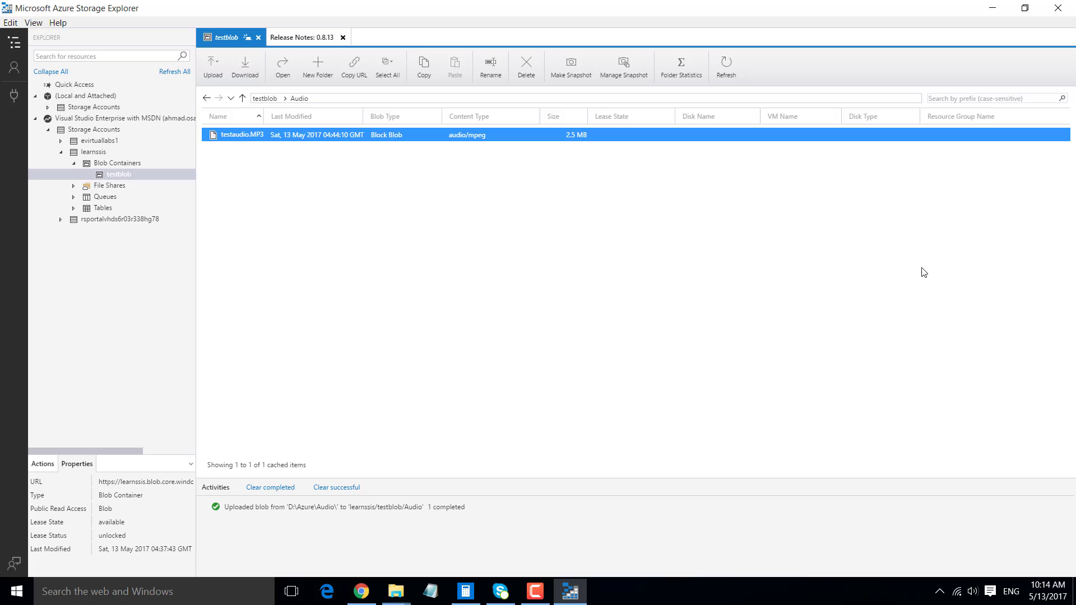
left_click(264, 101)
left_click(319, 66)
type("Flat Files")
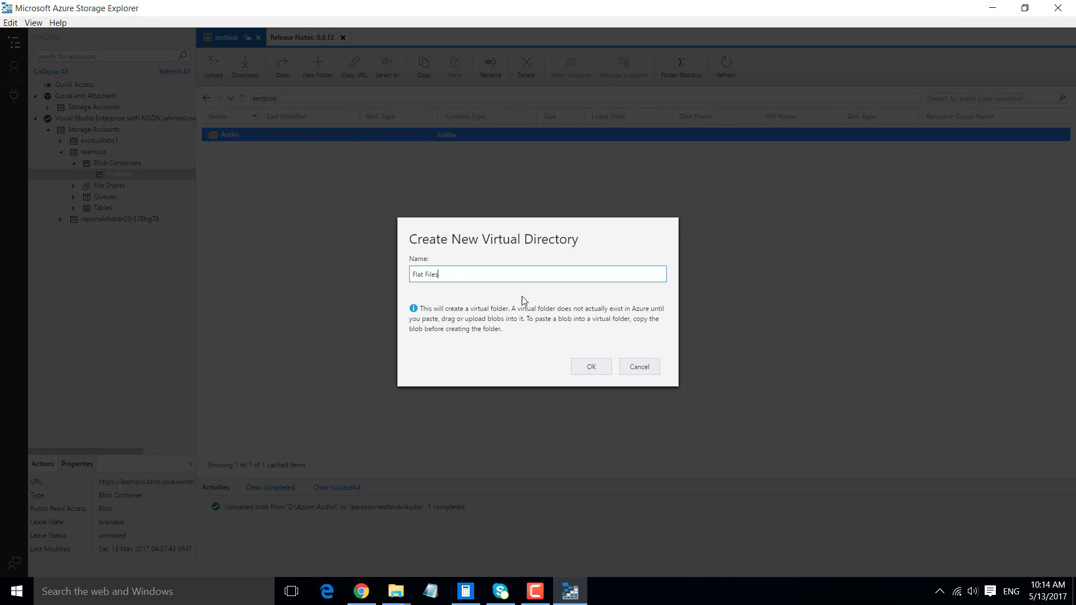
left_click(590, 368)
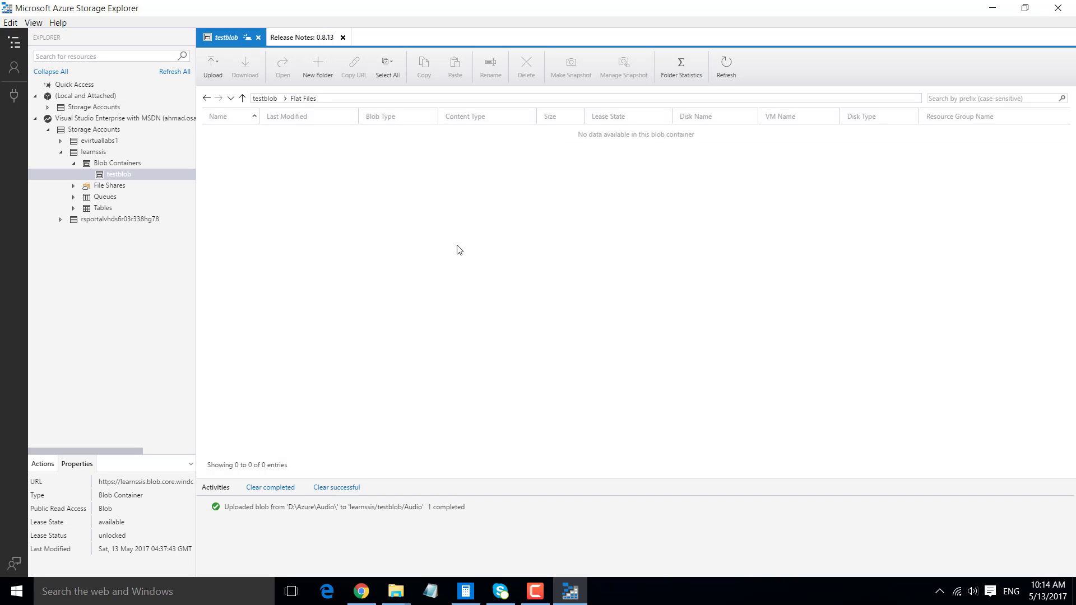
- Upload Single.CSV from D:\Azure\Flat Files to the container's Flat Files folder as a block blob
left_click(214, 69)
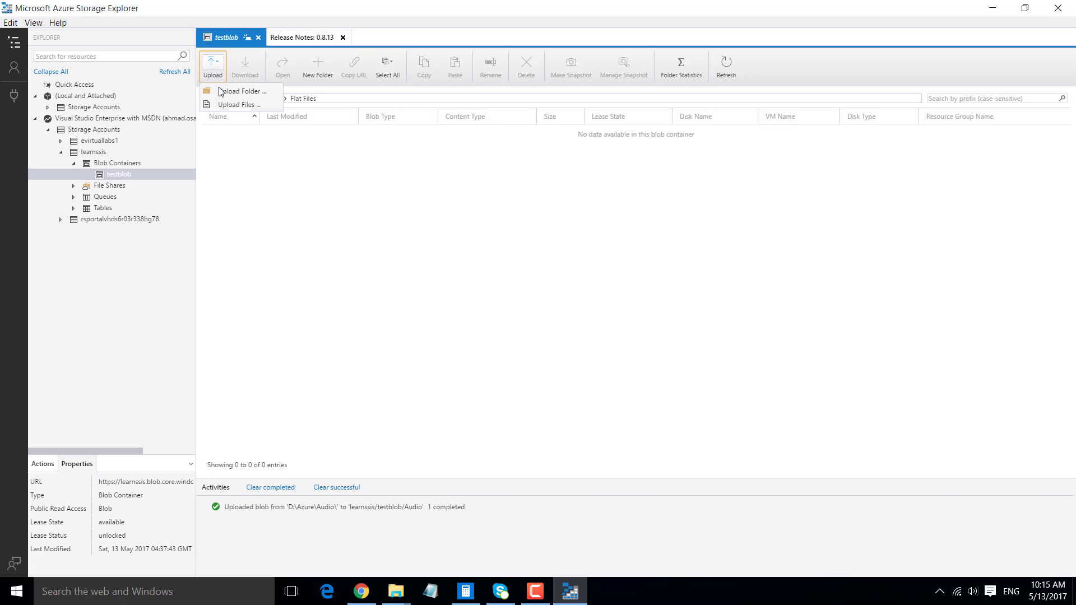
left_click(243, 105)
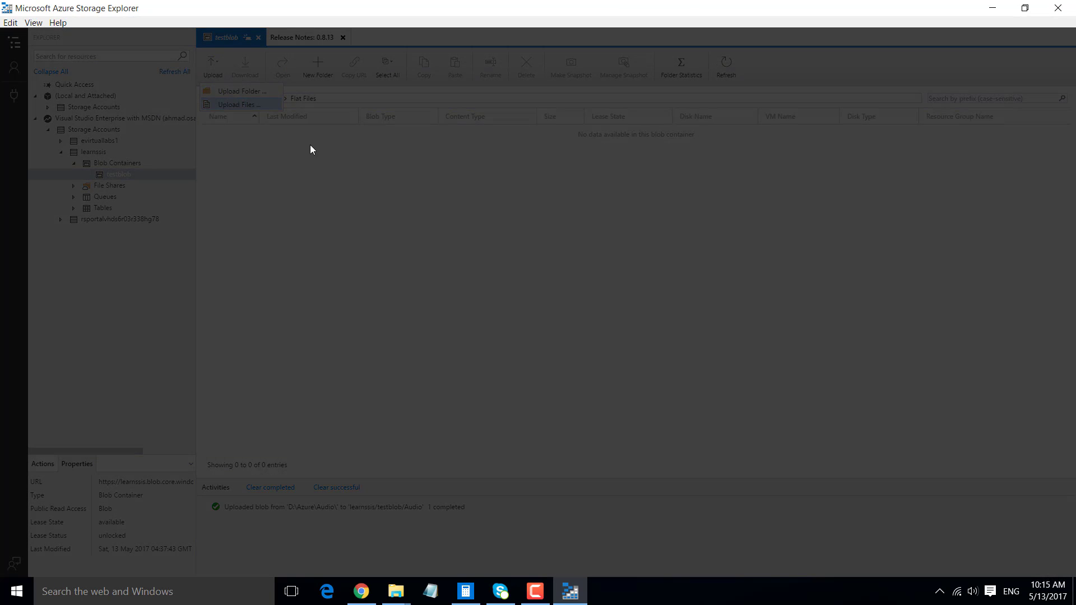
left_click(660, 263)
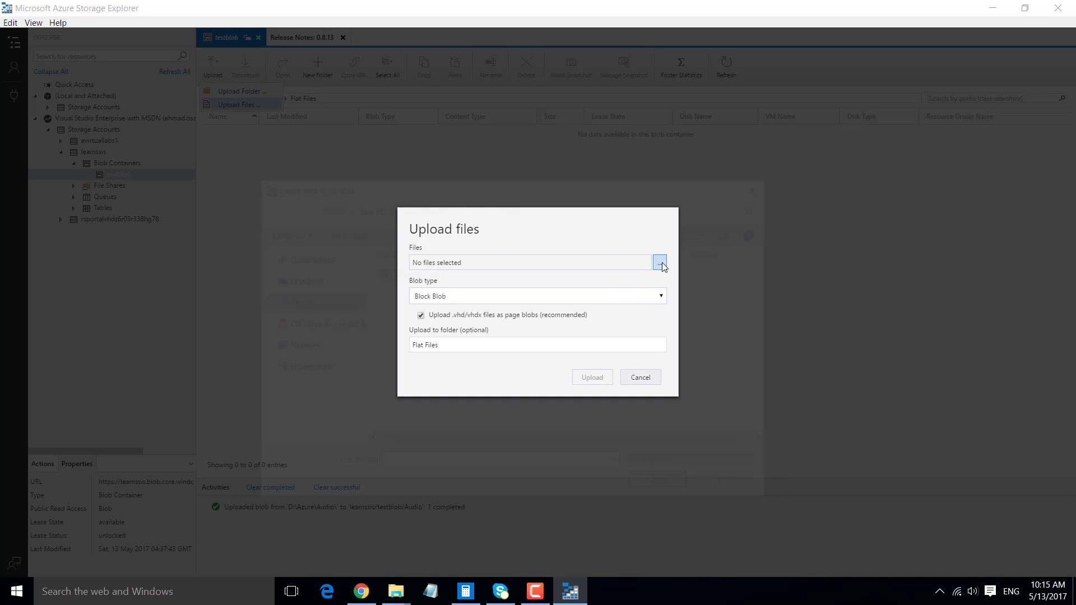
left_click(471, 207)
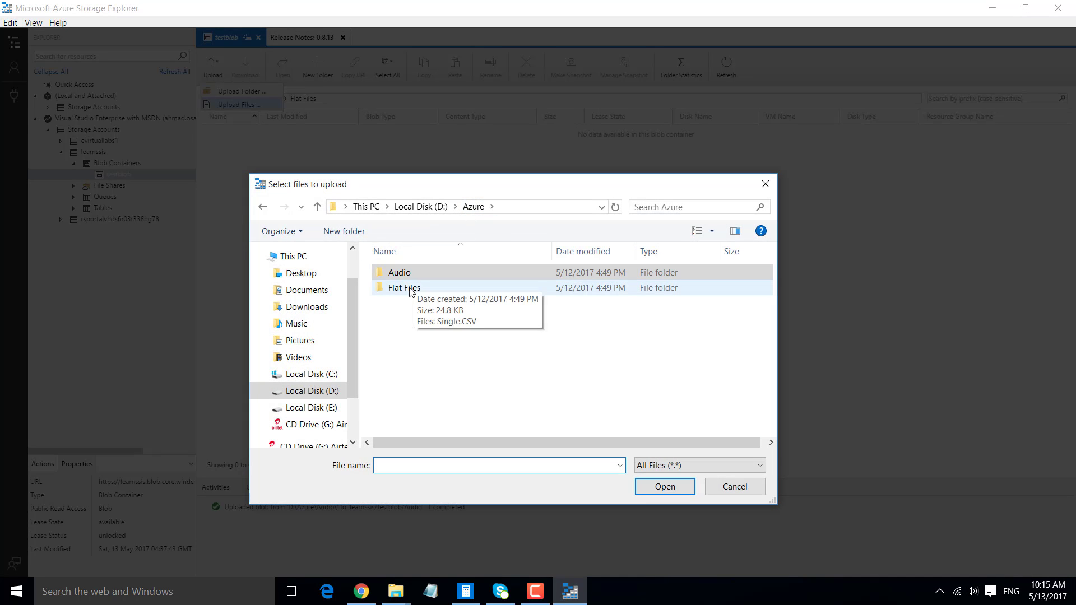
double_click(410, 287)
left_click(419, 270)
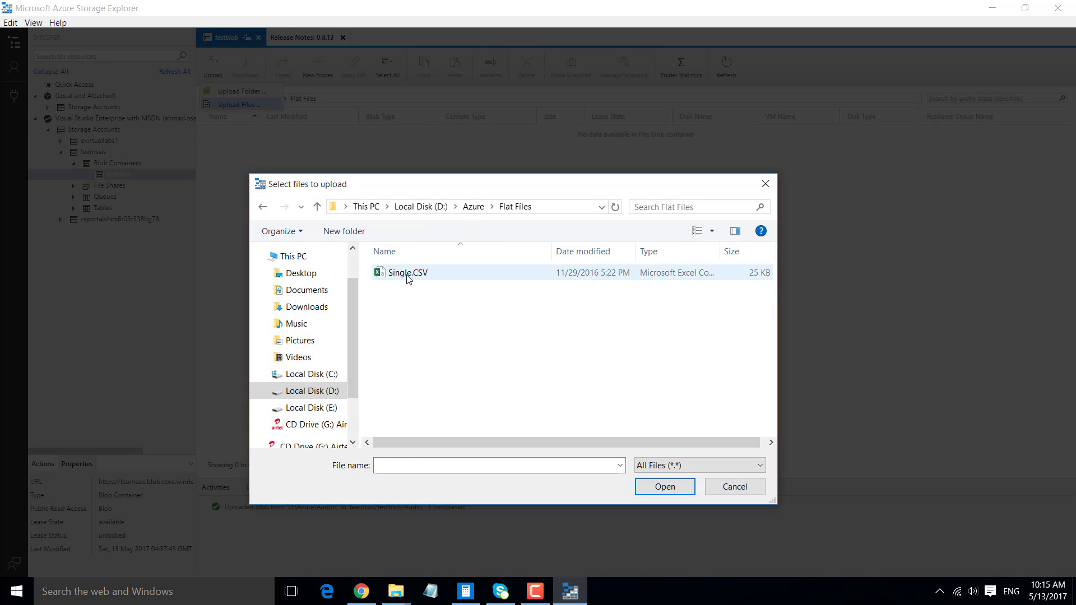
left_click(663, 486)
left_click(592, 377)
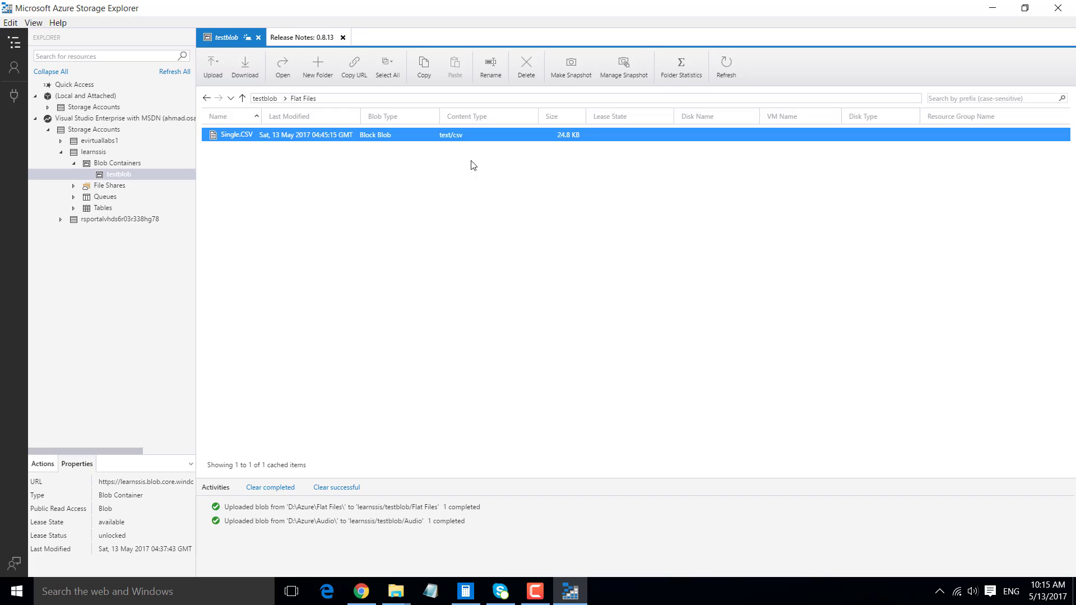
- Return to the root of the testblob container and open its Audio folder
left_click(262, 99)
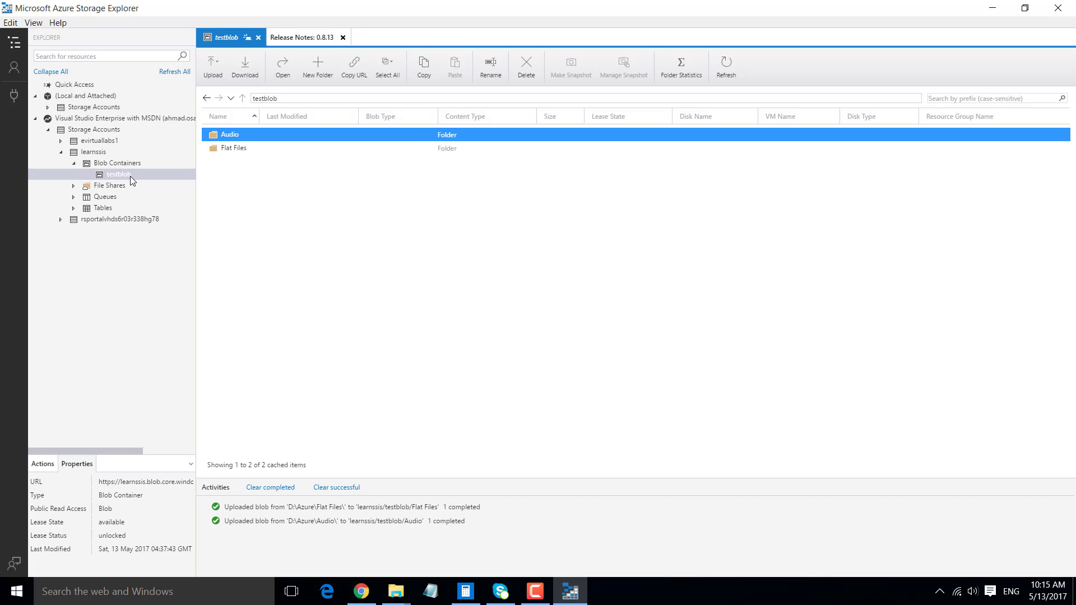
left_click(236, 147, "ctrl")
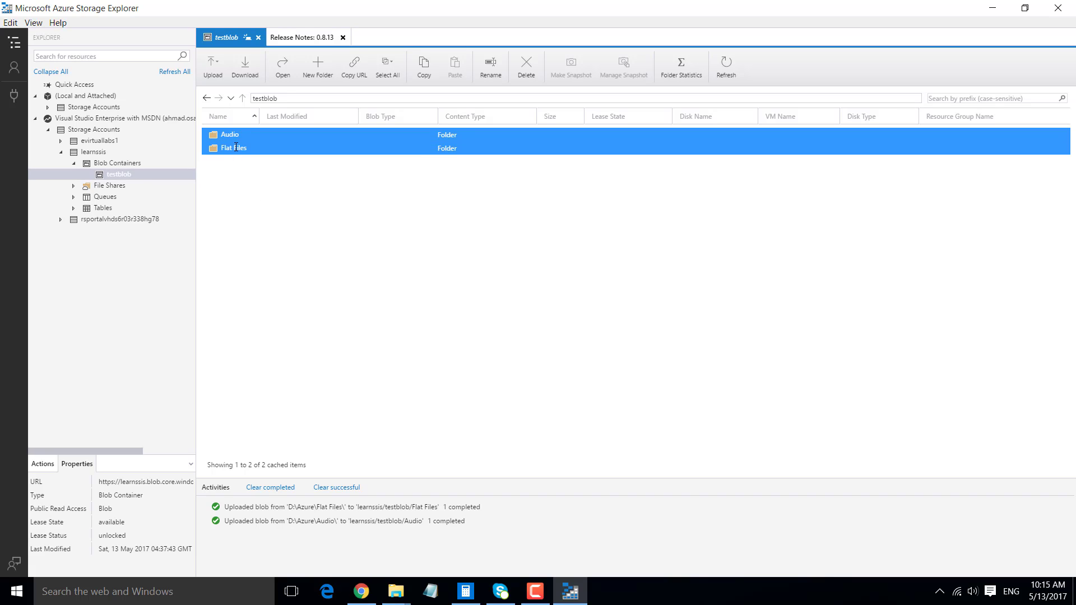
left_click(236, 148)
left_click(238, 135, "ctrl")
double_click(238, 135)
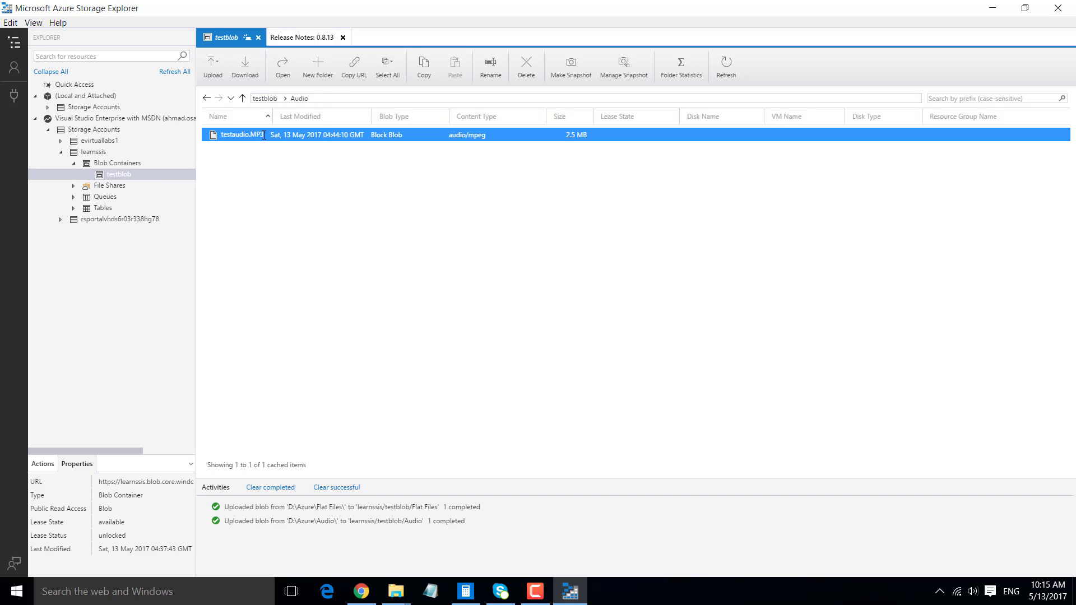
- Download the testaudio.MP3 blob to the root of Local Disk (D:), keeping its file name
left_click(250, 76)
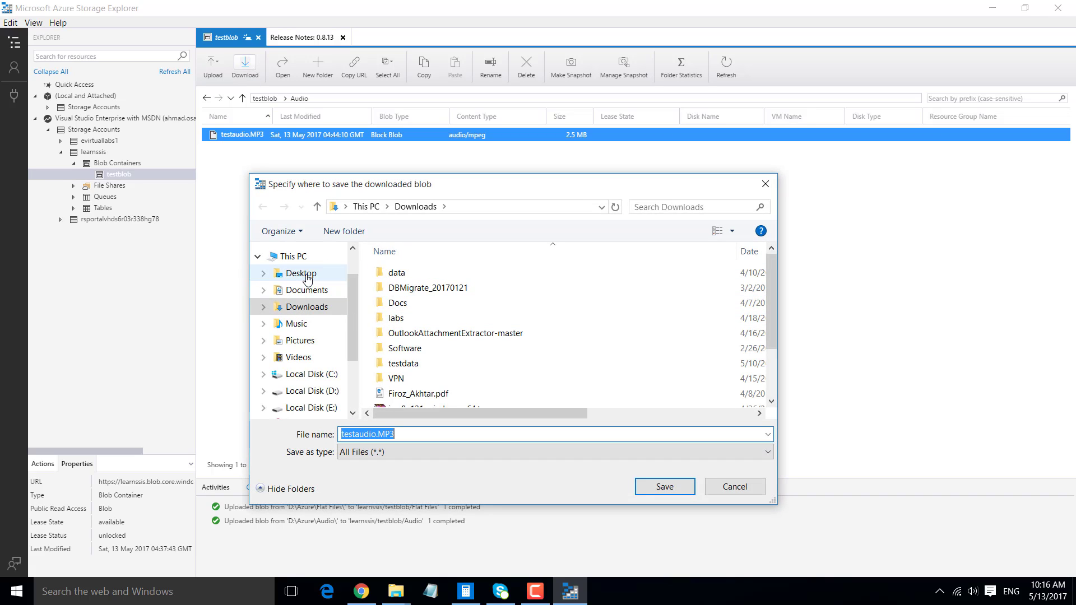
left_click(318, 392)
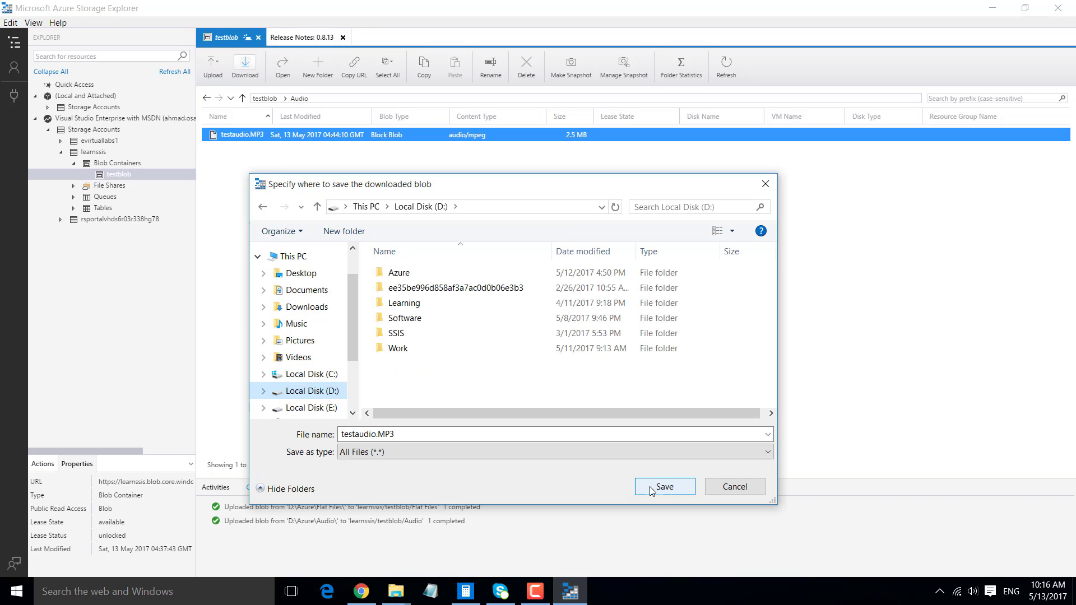
left_click(673, 487)
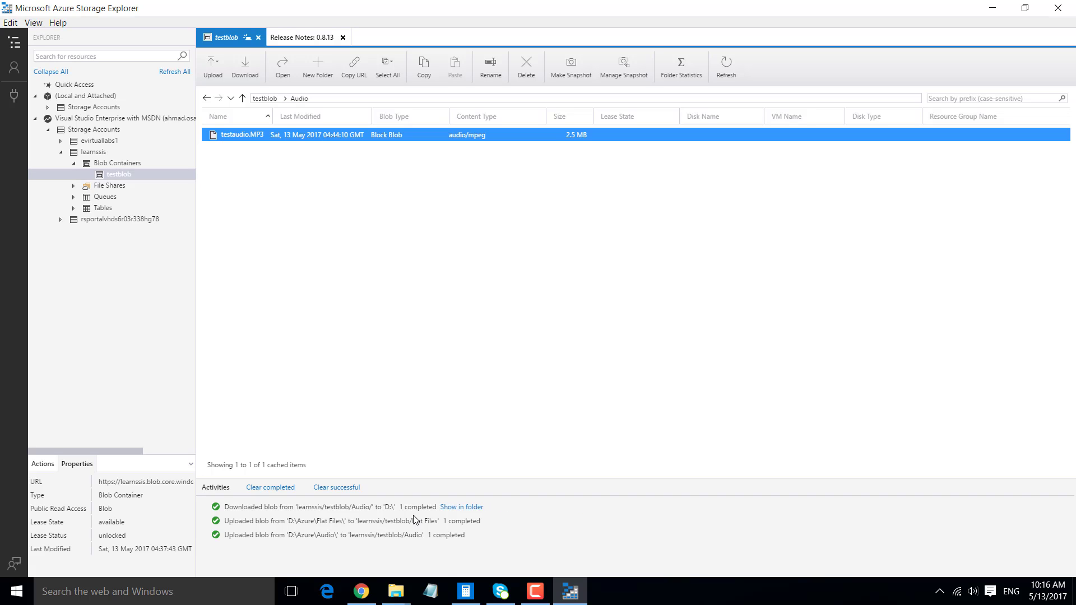
- Switch to File Explorer, check the root of Local Disk (D:) for the downloaded testaudio.MP3, and return to Azure Storage Explorer
mouse_move(395, 592)
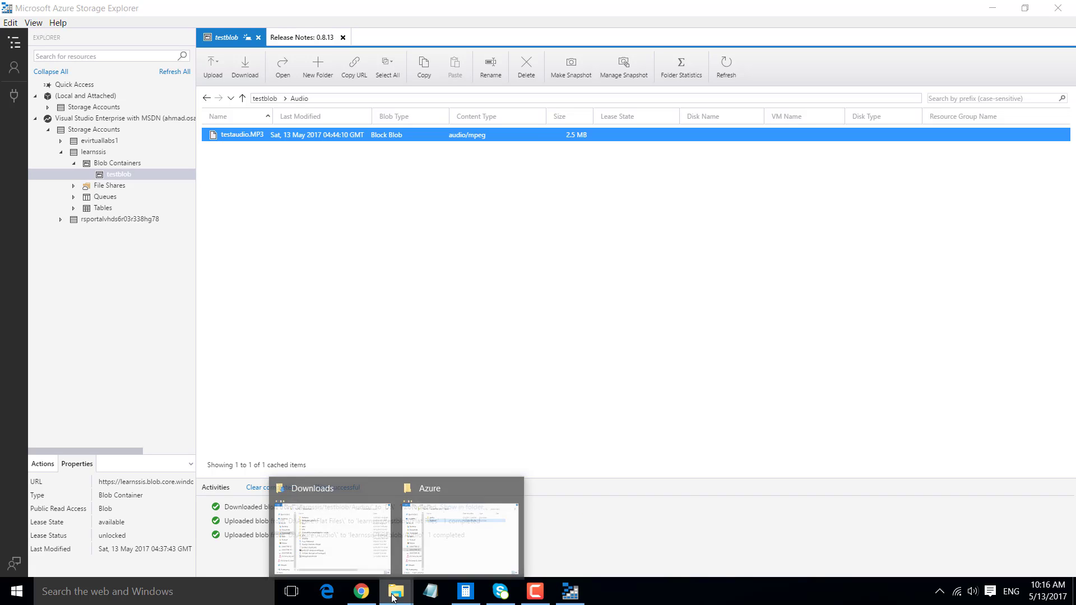
left_click(452, 529)
left_click(373, 48)
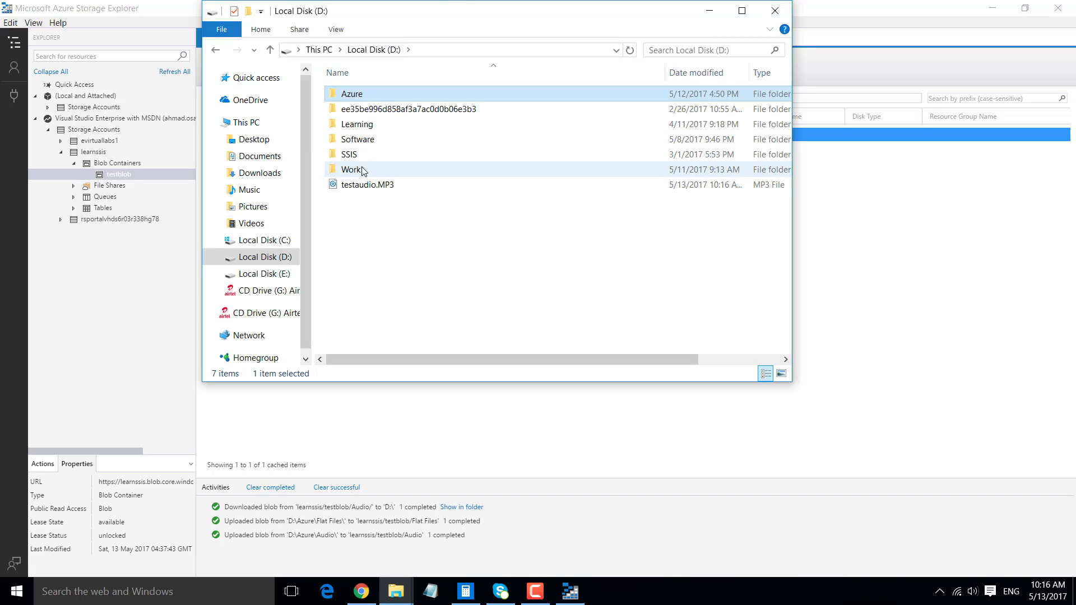
left_click(368, 186)
left_click(709, 10)
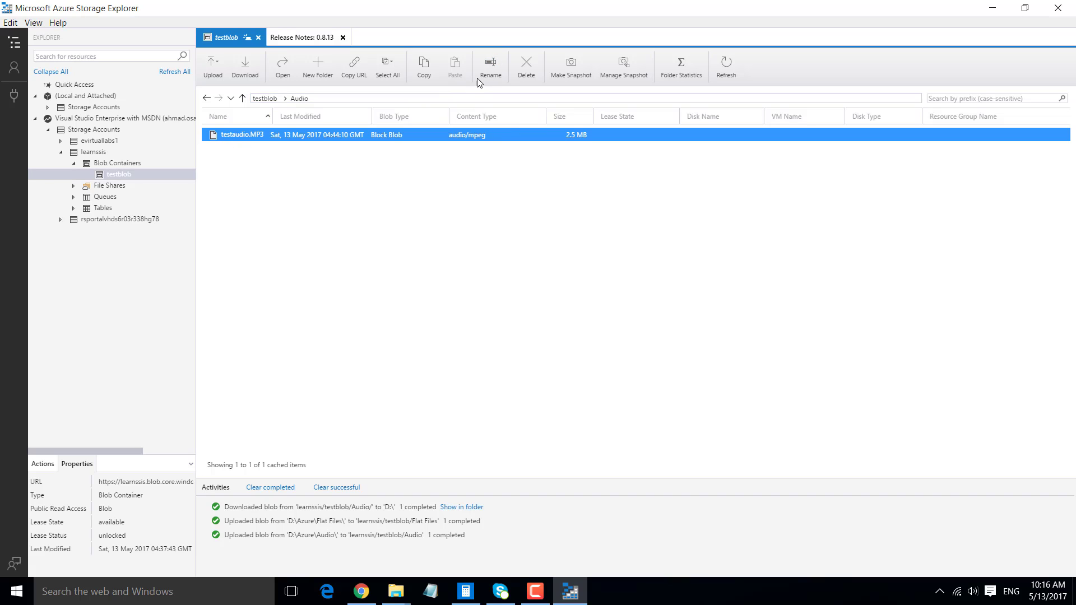
- Rename the testaudio.MP3 blob in the Audio folder to testaudio_reanmed.MP3 and refresh the folder listing
left_click(486, 67)
left_click(441, 290)
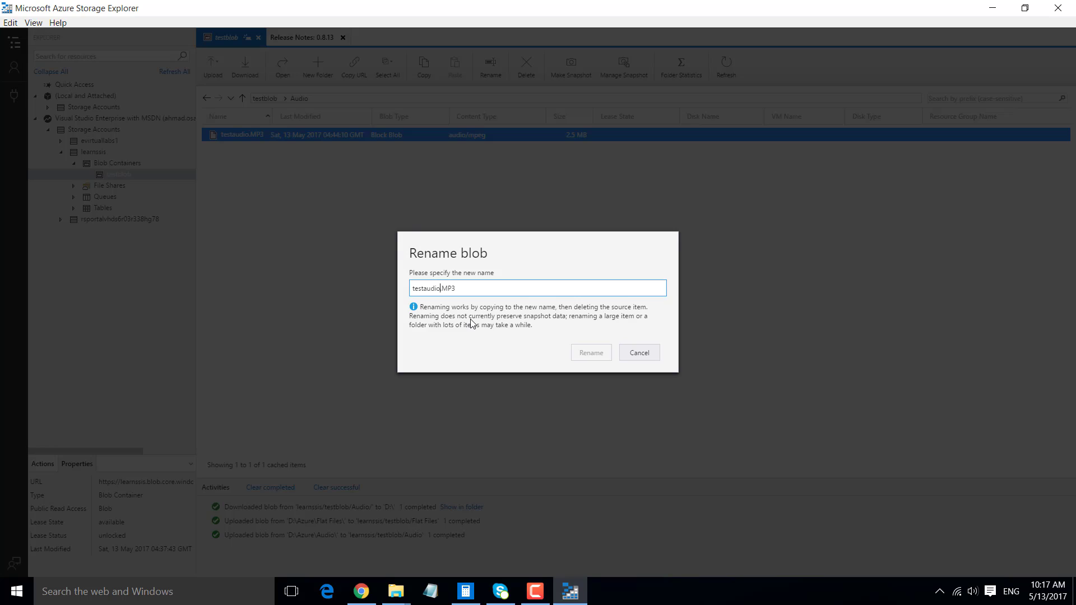
key("BackSpace")
type("_reanmed")
left_click(591, 353)
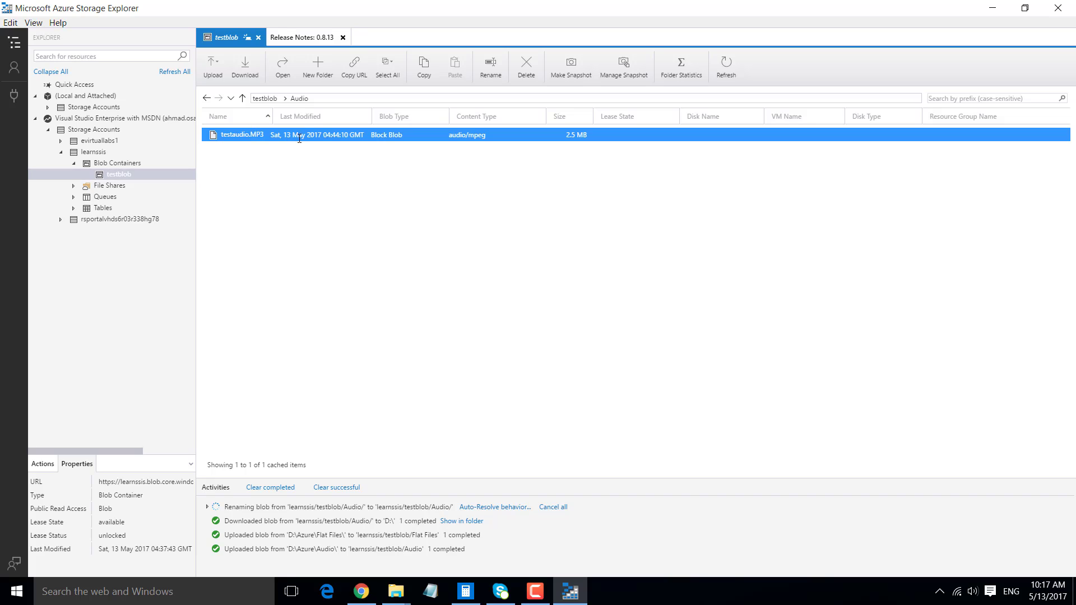
left_click(723, 68)
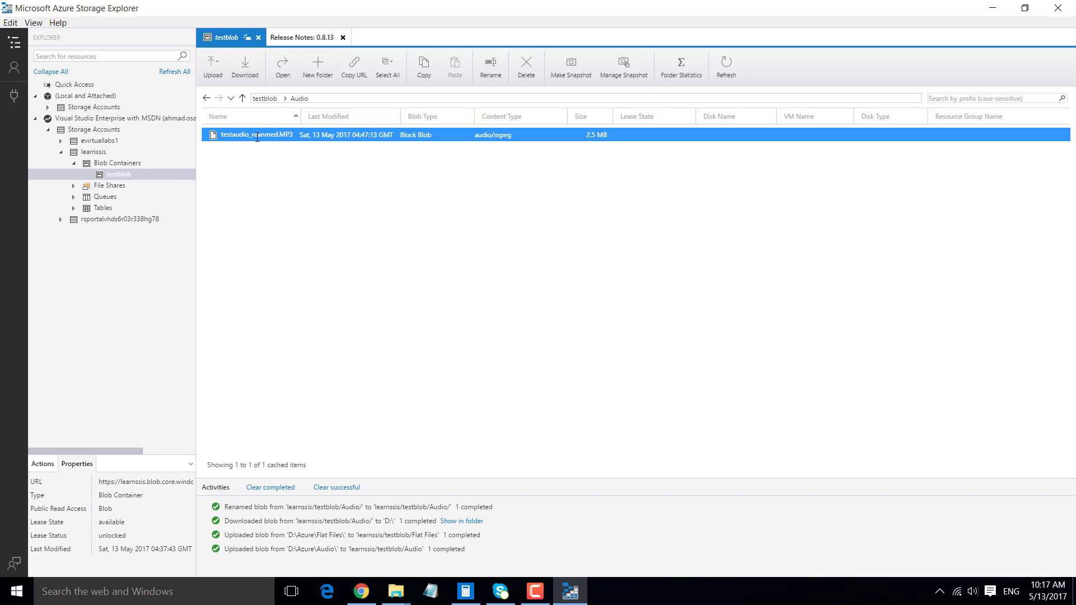
- Switch to the Azure portal in Chrome and open the Audio folder of the learnssis account's testblob container
left_click(370, 589)
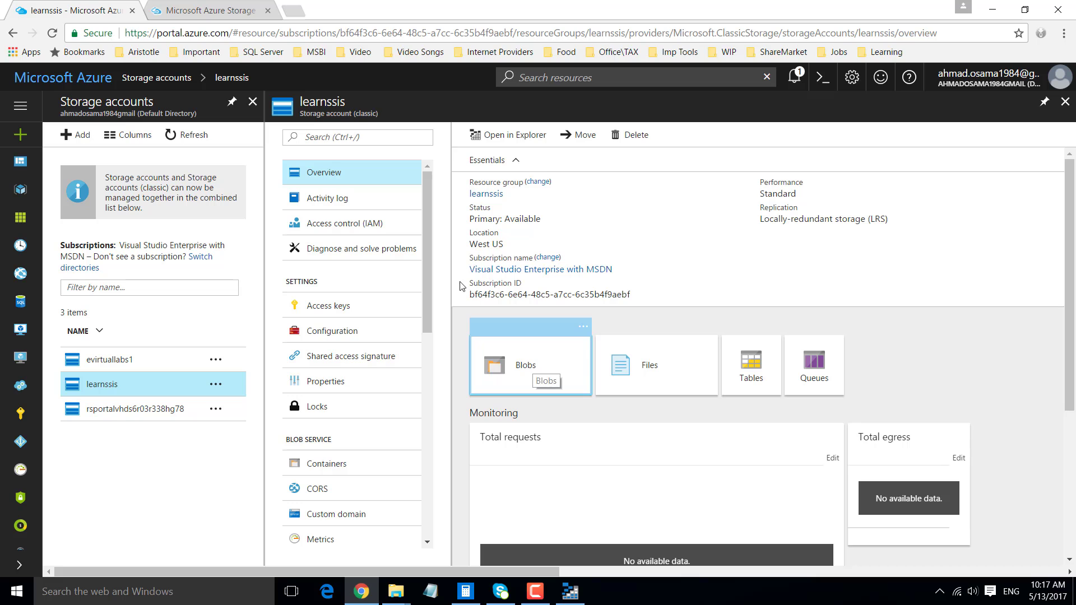
left_click(530, 372)
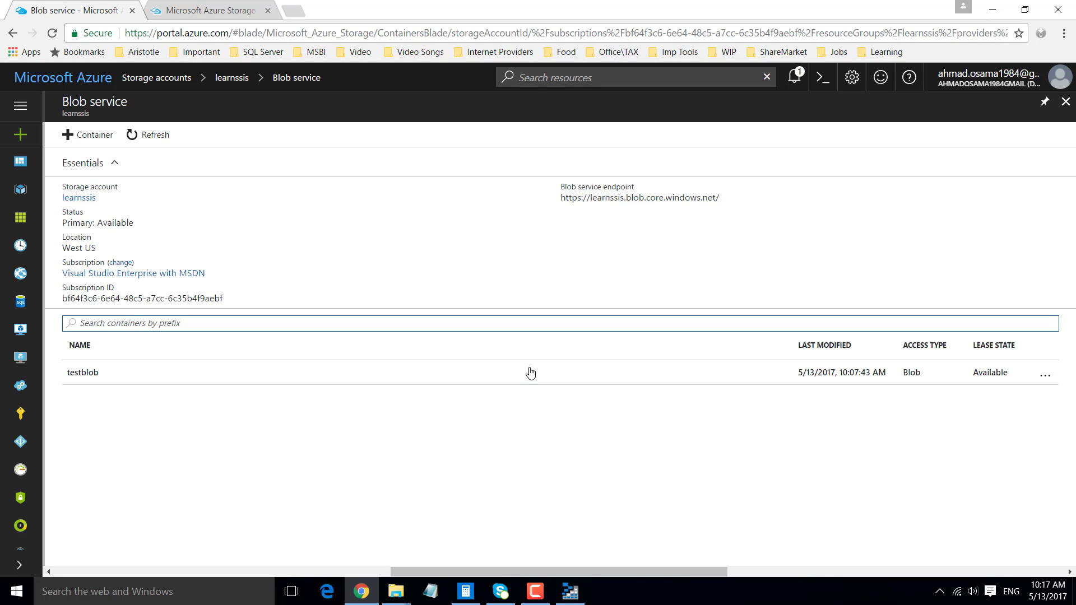
left_click(88, 375)
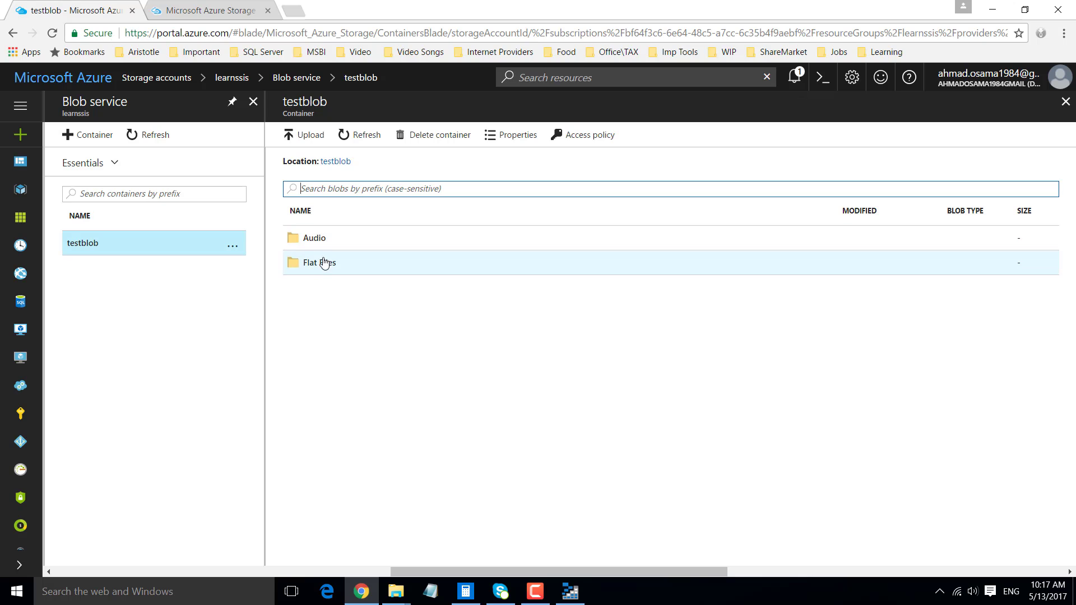
left_click(325, 246)
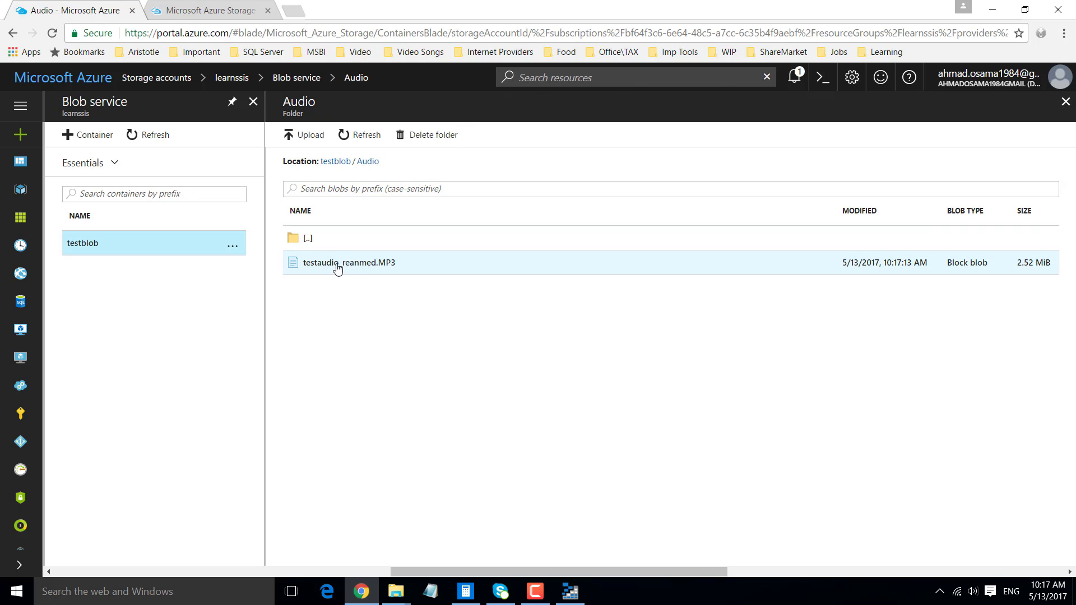
- Examine the actions the portal offers for testaudio_reanmed.MP3, then compare with the blob's view in Azure Storage Explorer and return to the portal
right_click(379, 269)
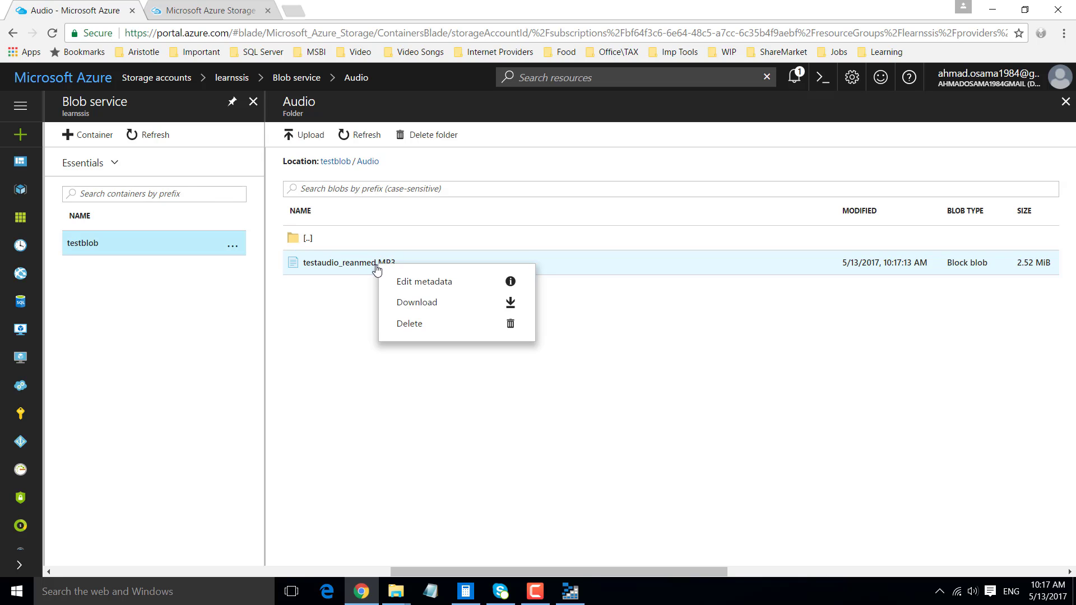
left_click(354, 271)
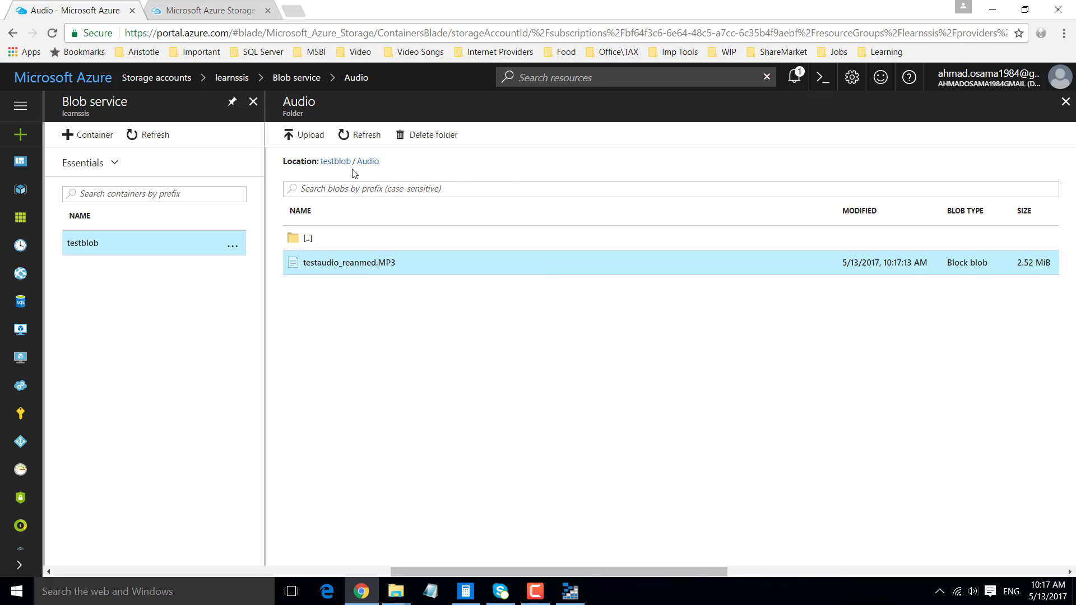
right_click(371, 263)
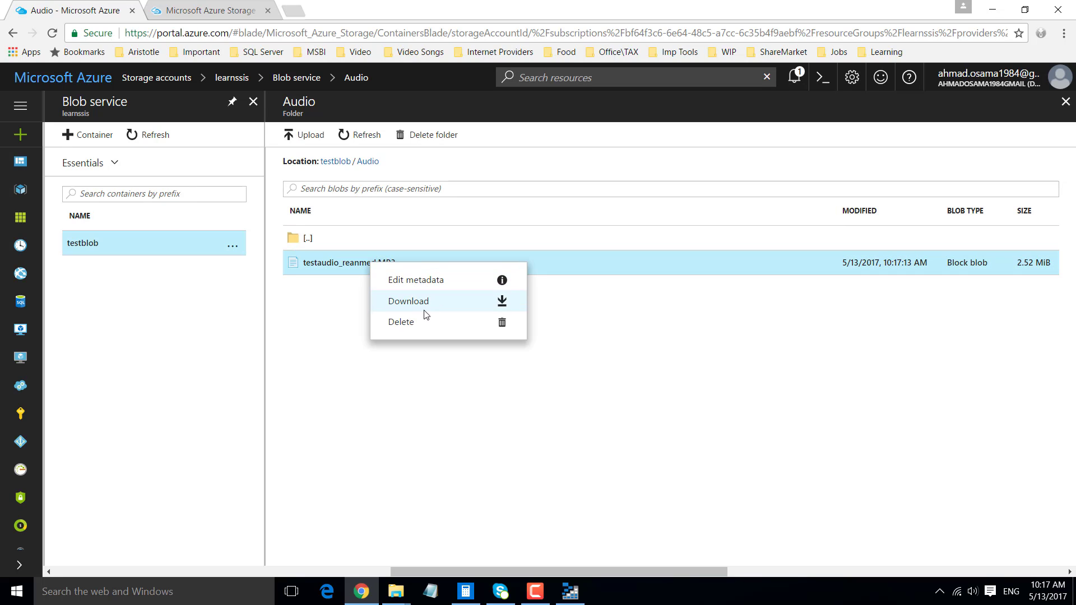
left_click(339, 313)
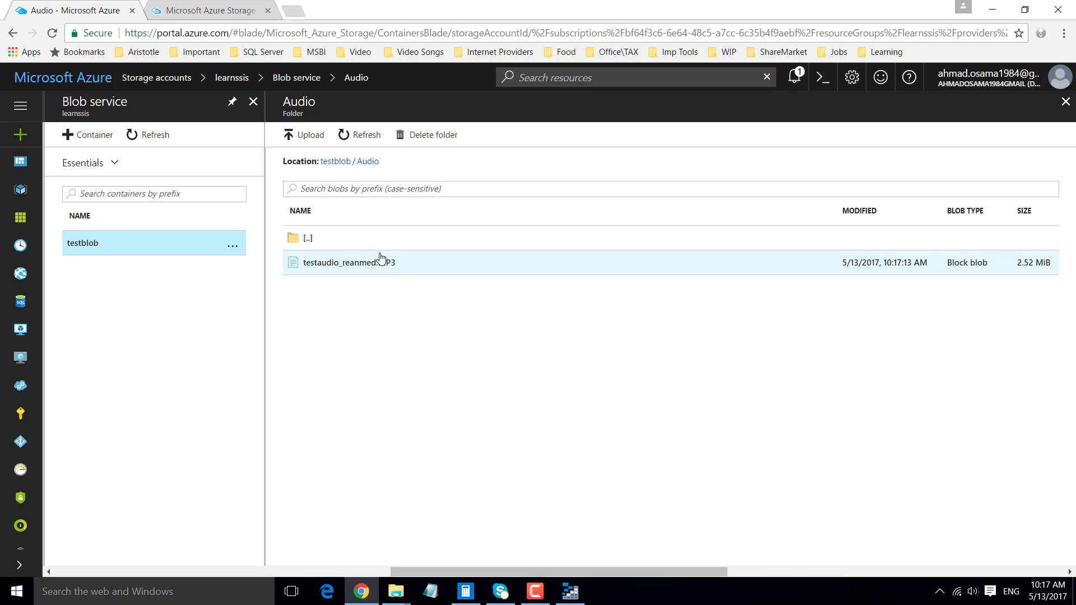
left_click(569, 593)
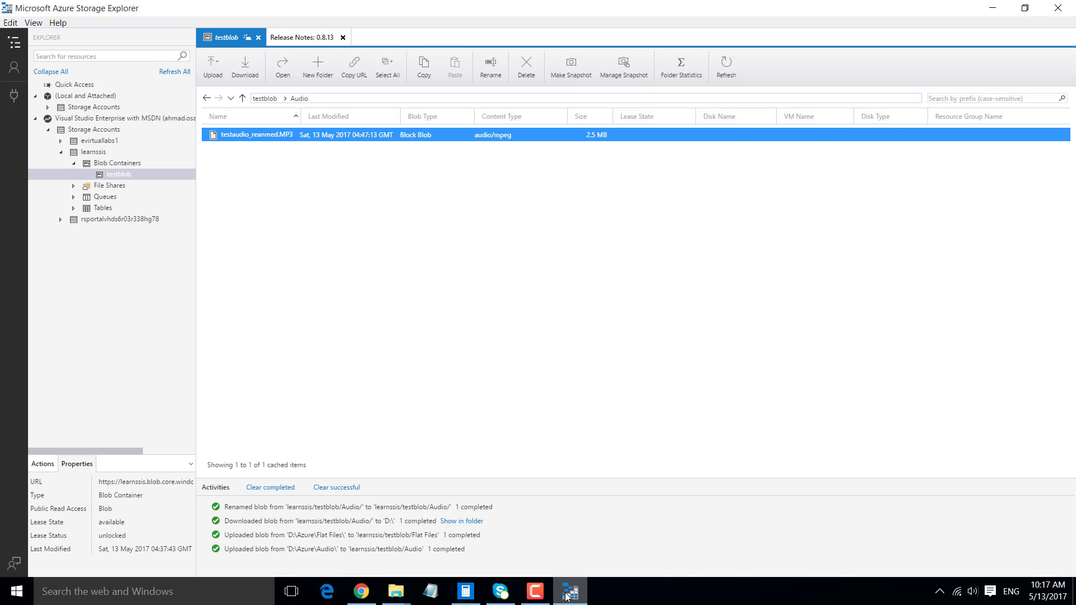
left_click(567, 596)
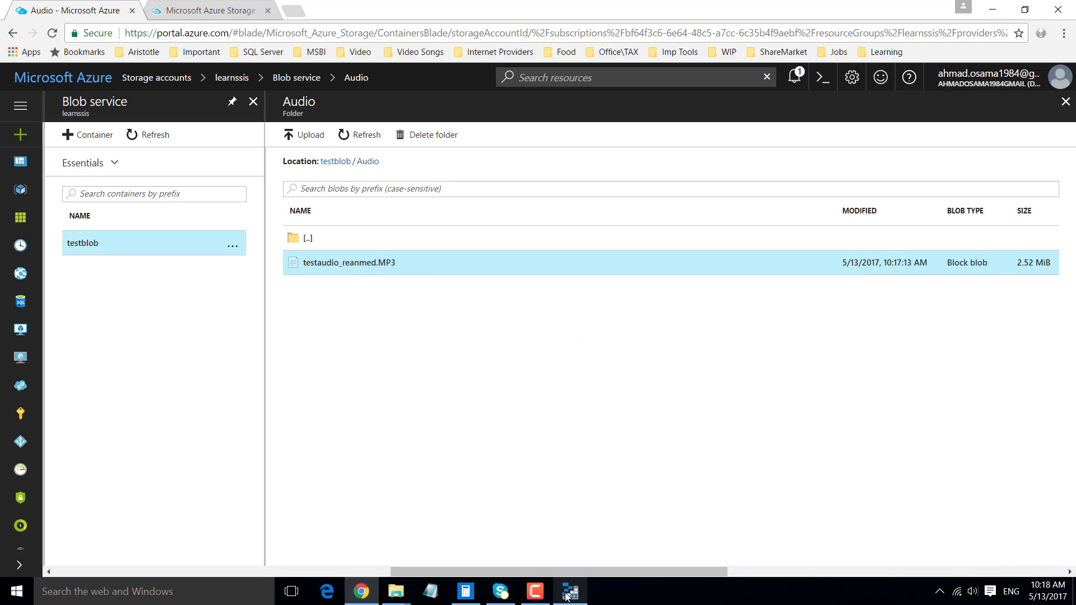